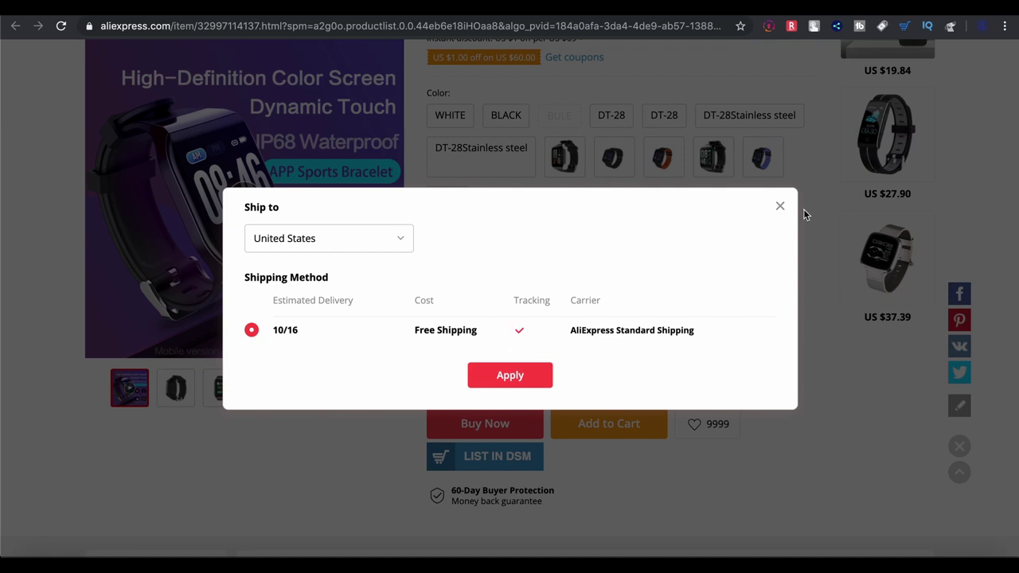
Close the shipping options and review the smart watch's price, color variants, shipping origin and delivery details
click(780, 207)
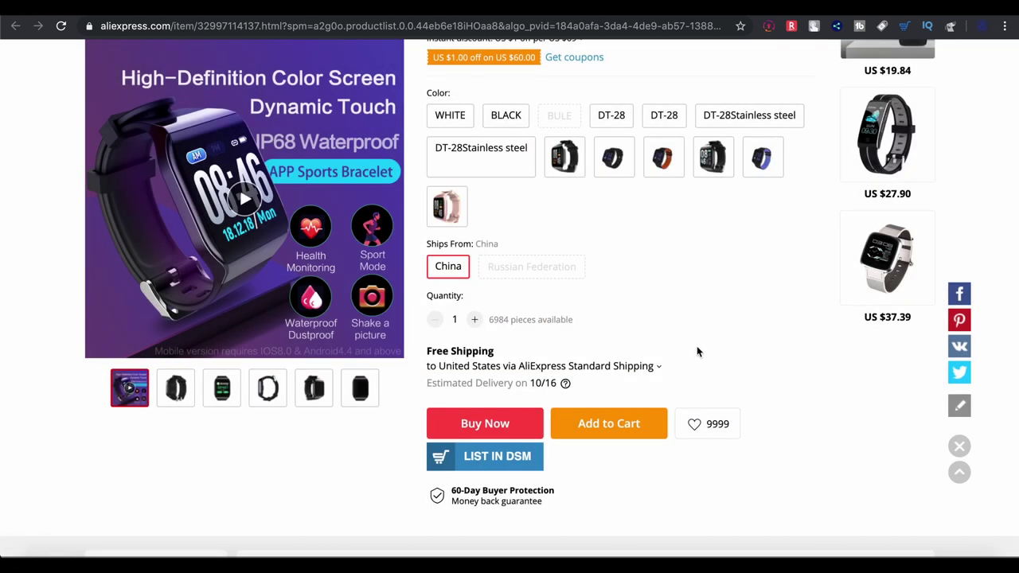
scroll(696, 346, up, 1)
scroll(697, 350, up, 3)
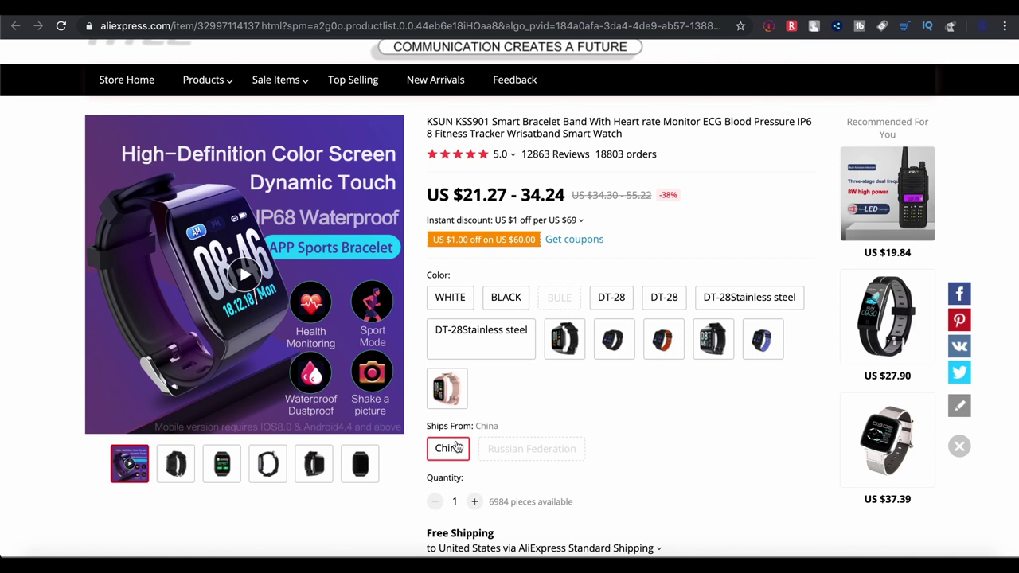
scroll(459, 447, down, 1)
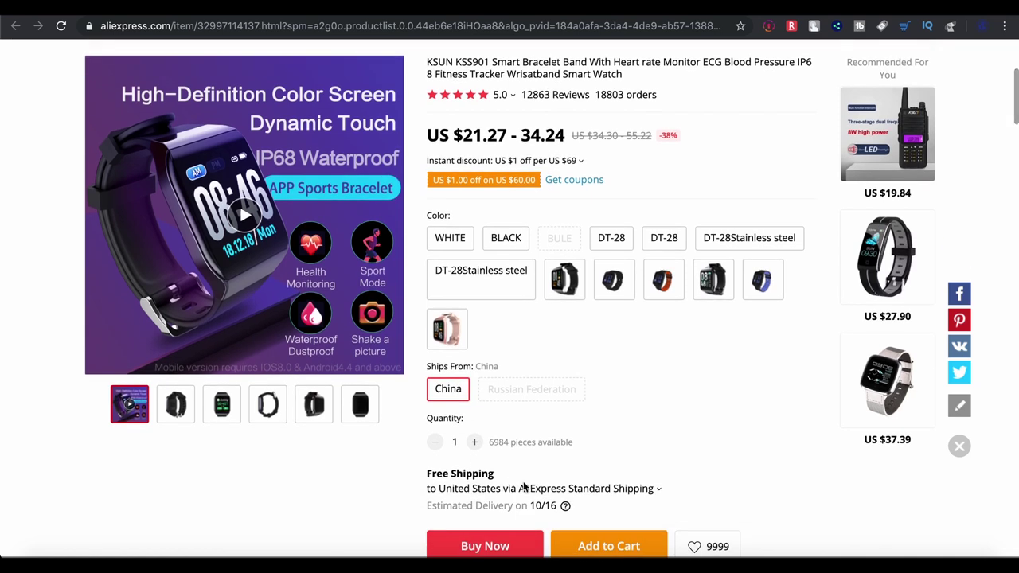
scroll(522, 485, down, 2)
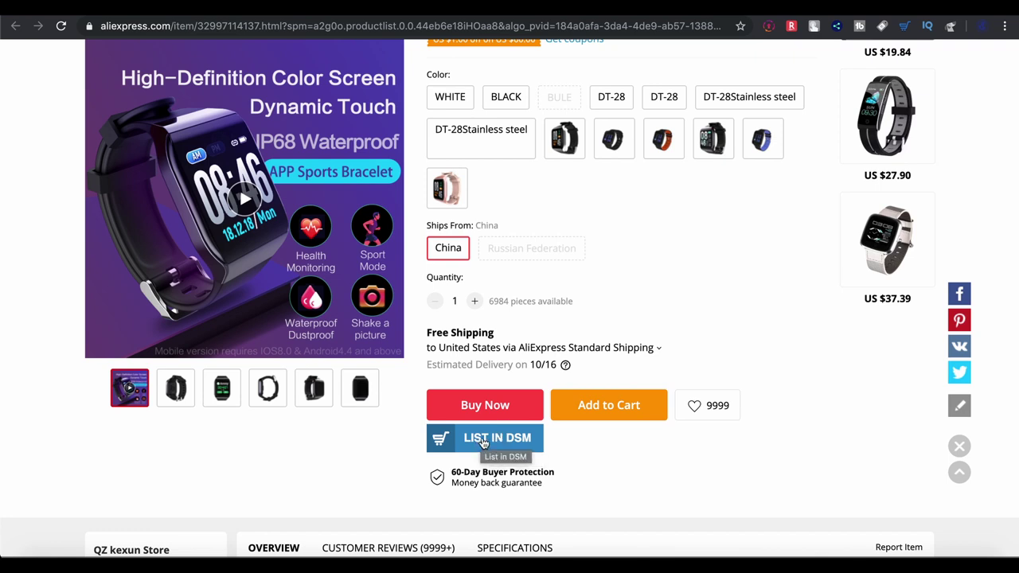
Copy the AliExpress product page address, switch to DSM Tool in Safari, and paste it as the Rapid Lister source link
click(155, 27)
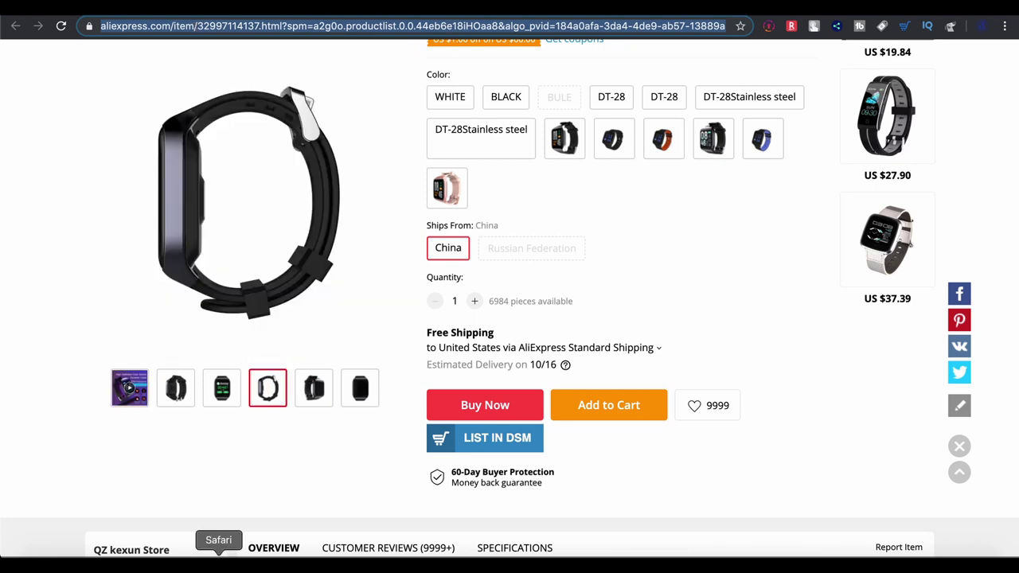
click(217, 552)
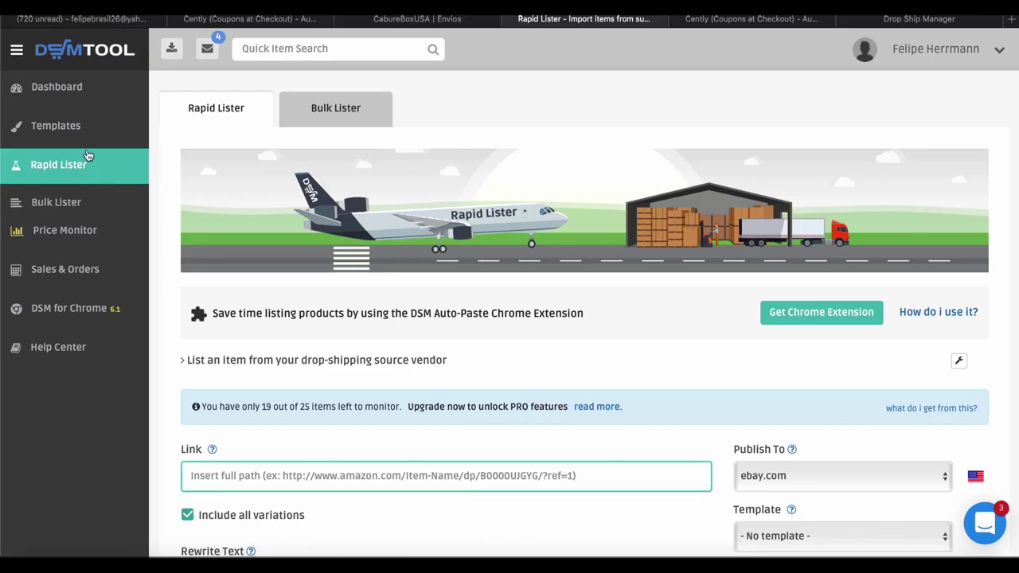
click(67, 164)
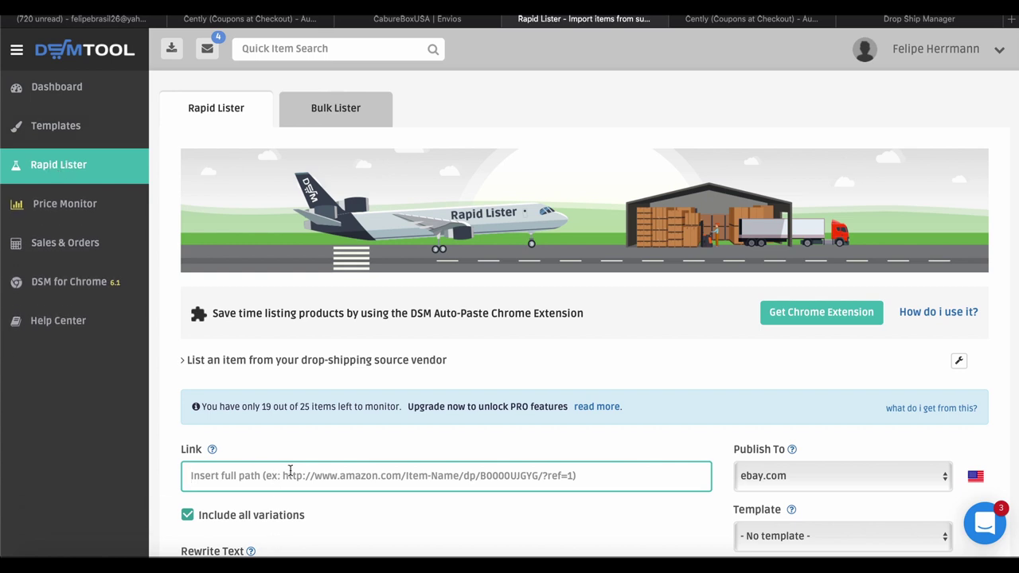
scroll(382, 339, down, 3)
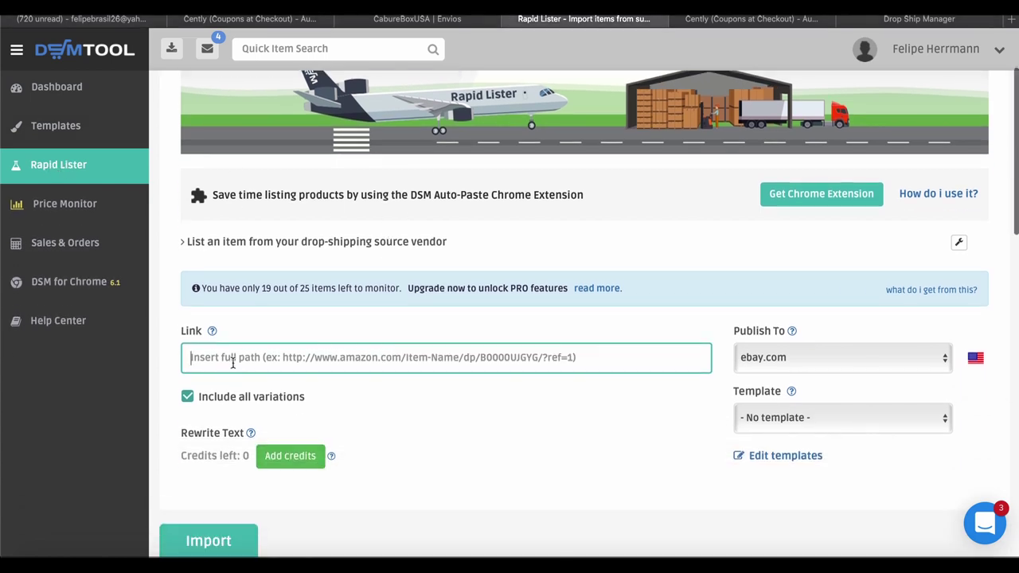
key(ctrl+v)
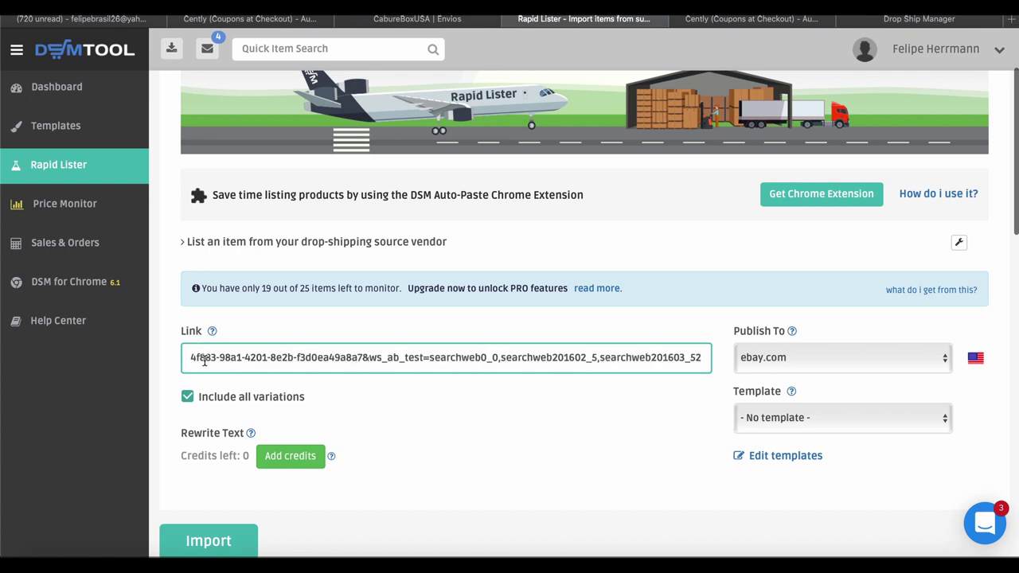
Import the linked item for ebay.com with all variations included and no template
scroll(355, 415, down, 1)
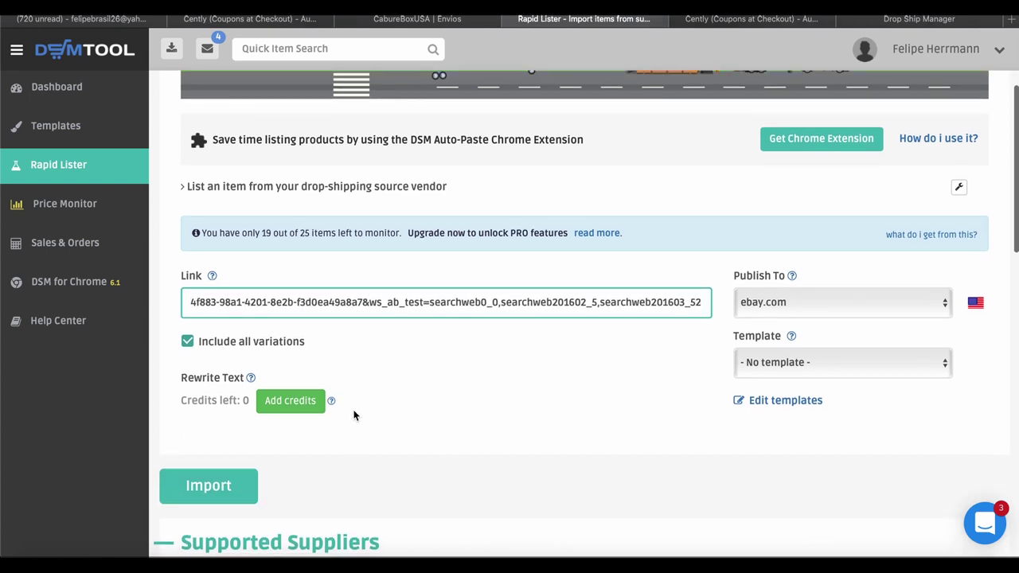
scroll(354, 414, down, 1)
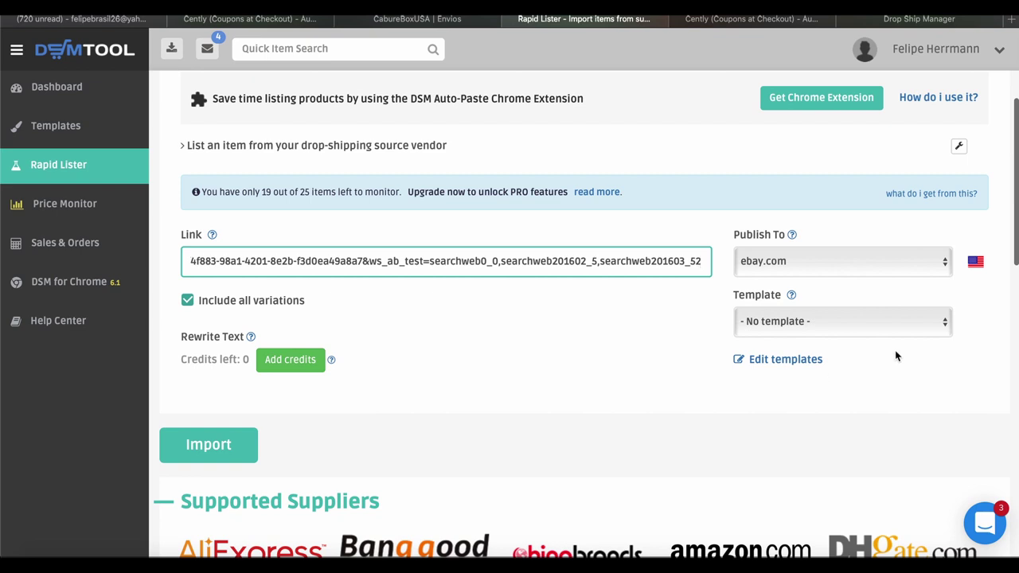
click(926, 329)
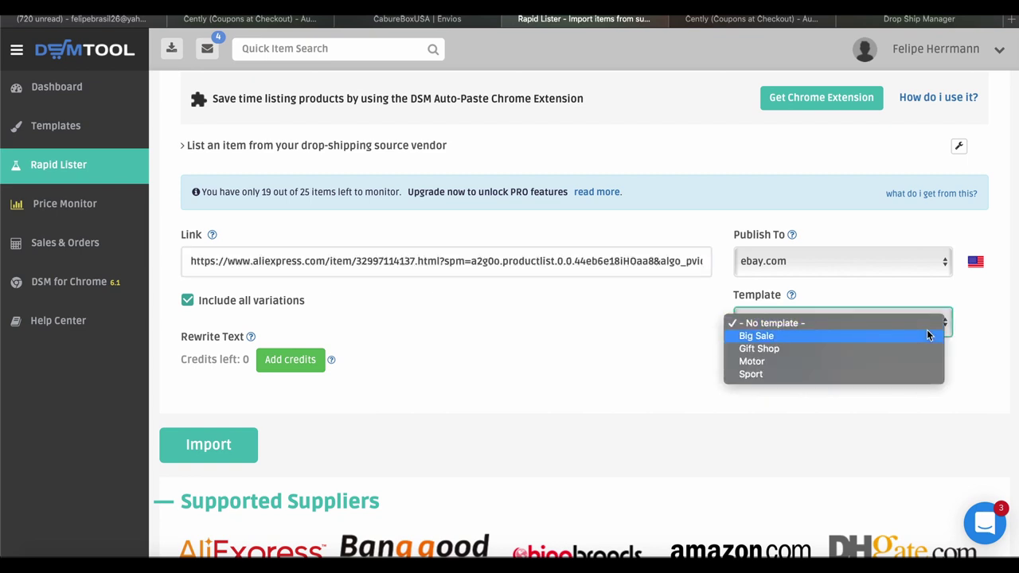
click(752, 349)
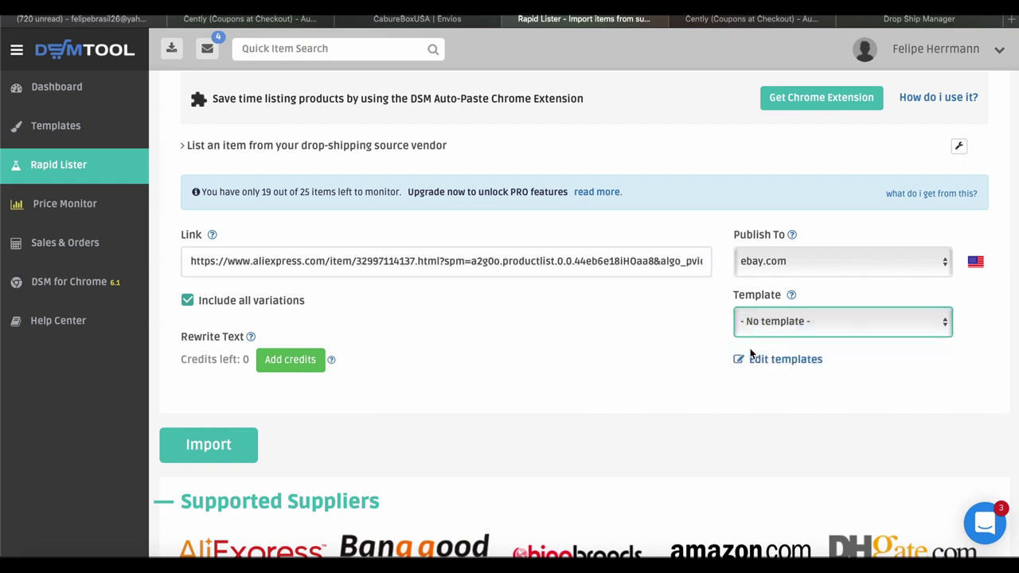
click(223, 456)
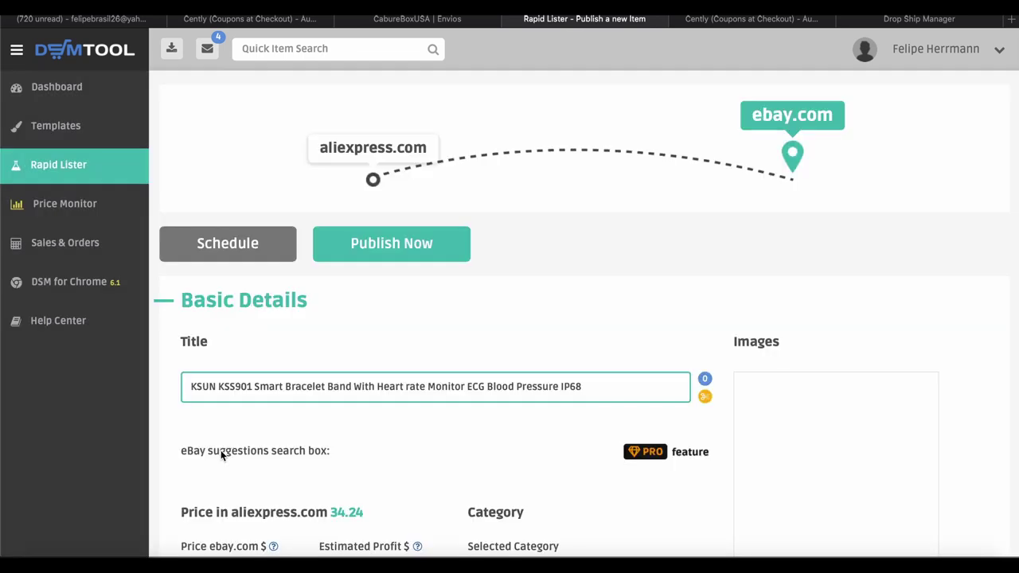
Review the imported listing's title, pricing, category, images, competitors and item location
scroll(481, 445, down, 1)
scroll(480, 446, down, 2)
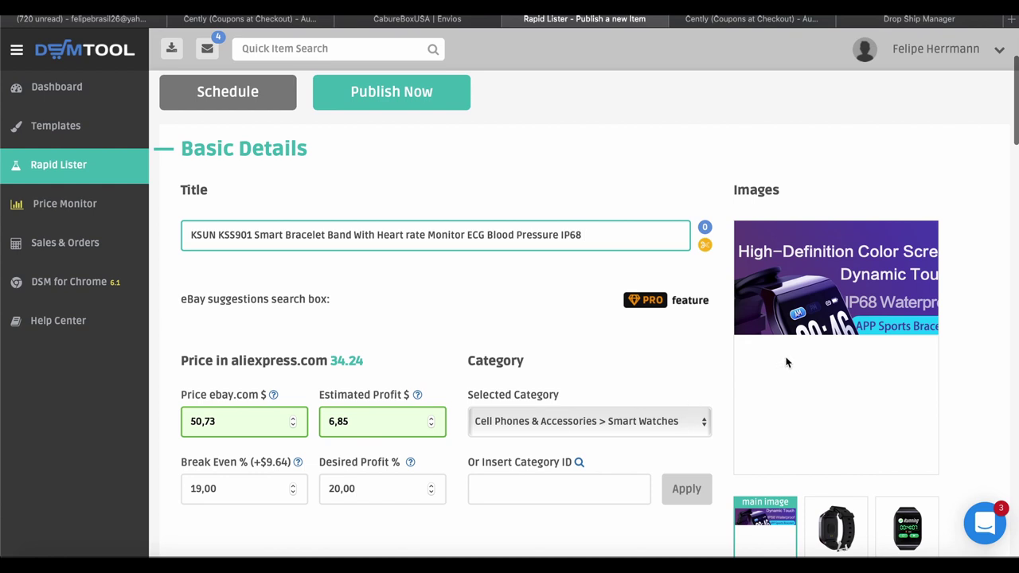
scroll(801, 386, down, 2)
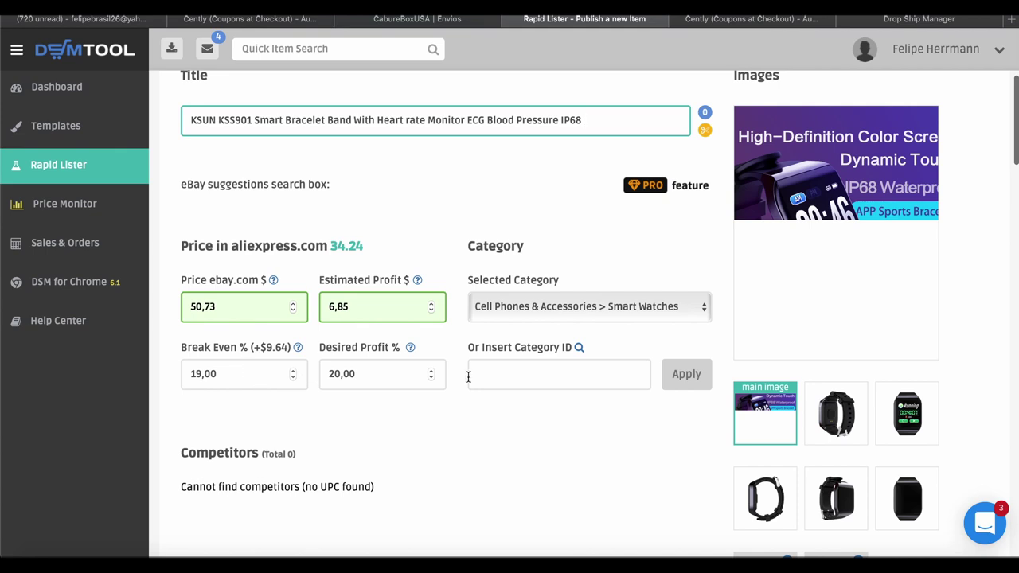
scroll(432, 422, down, 4)
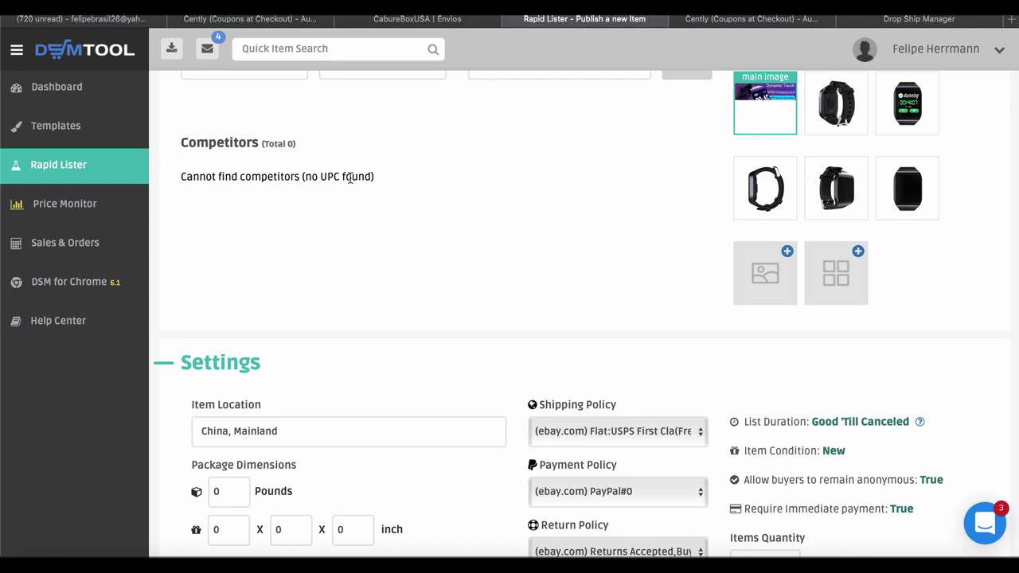
scroll(350, 177, up, 1)
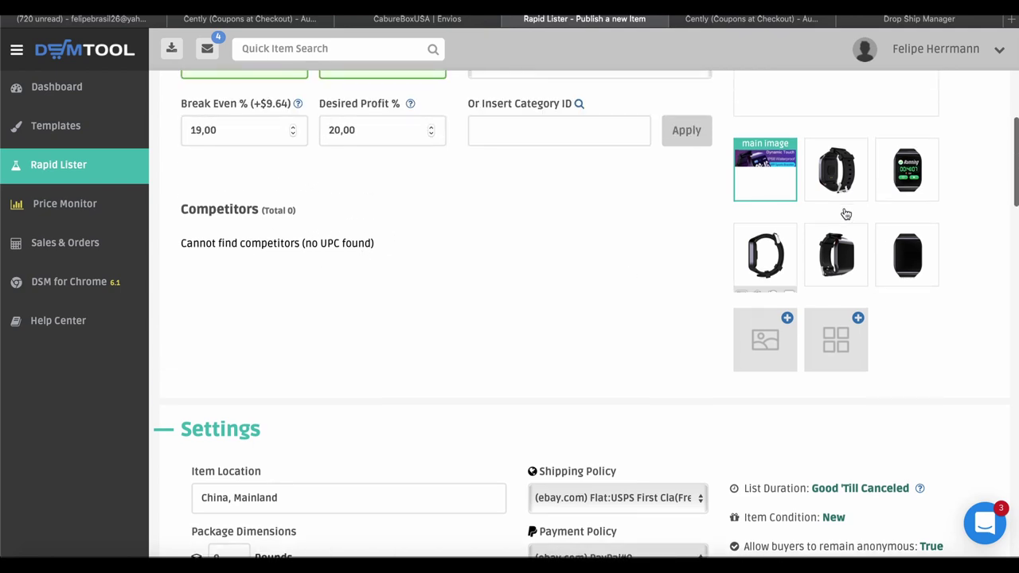
scroll(393, 292, down, 2)
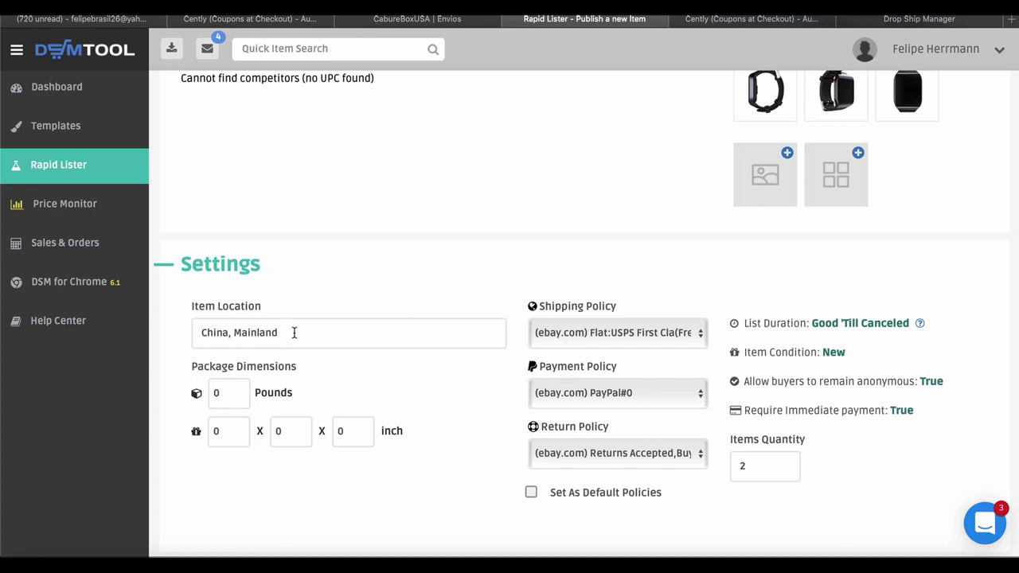
drag(294, 332, 187, 330)
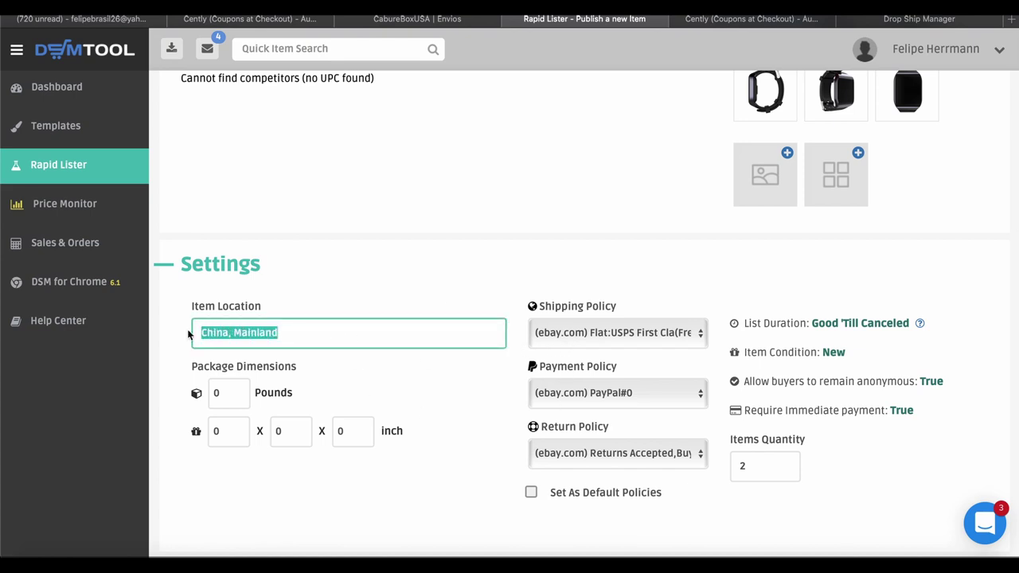
scroll(448, 435, down, 1)
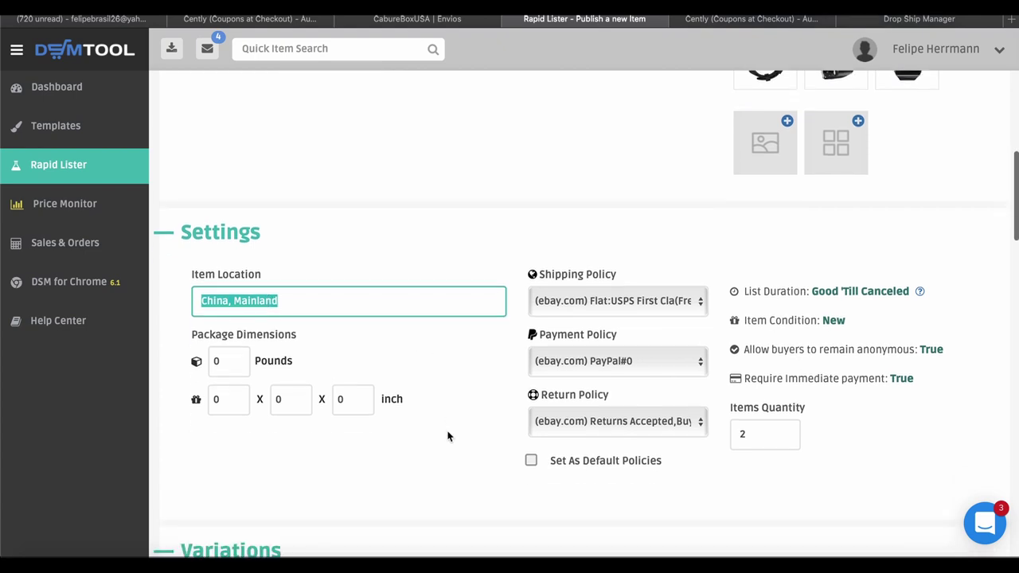
Check the available shipping policies, keep the current one, and set the return policy to "Returns Accepted,Buyer,30 Days,Money back or"
click(667, 309)
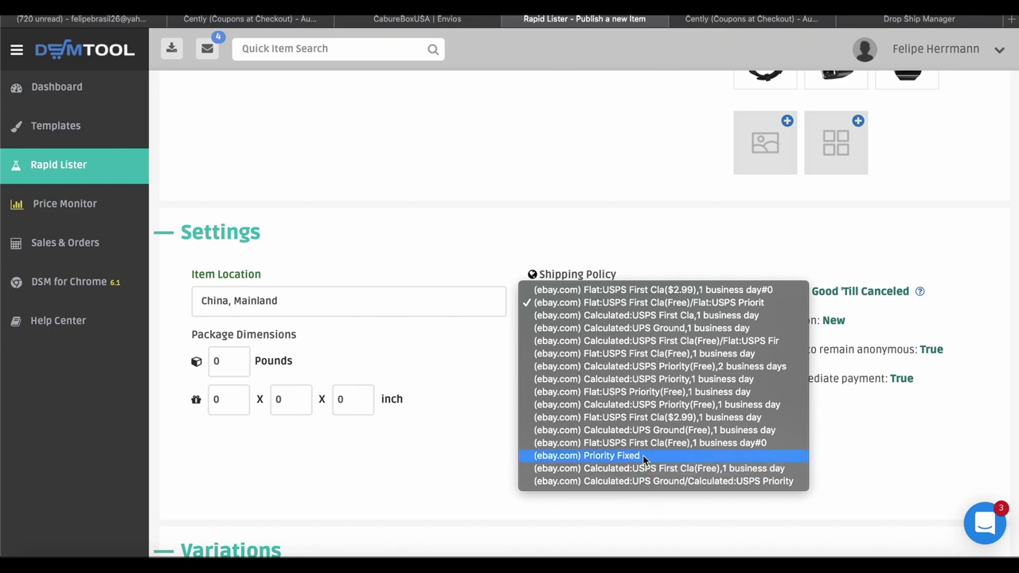
click(484, 444)
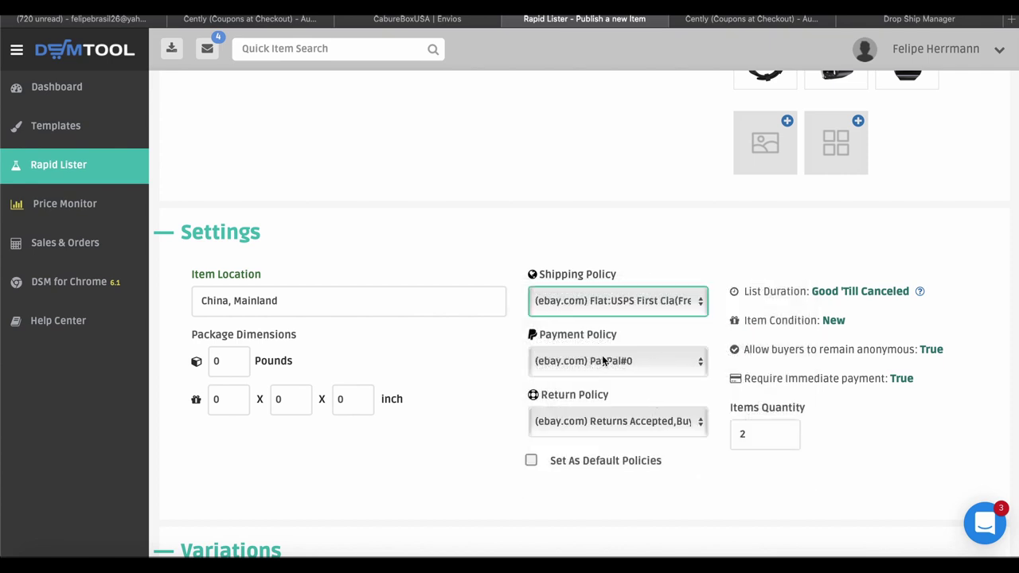
click(702, 424)
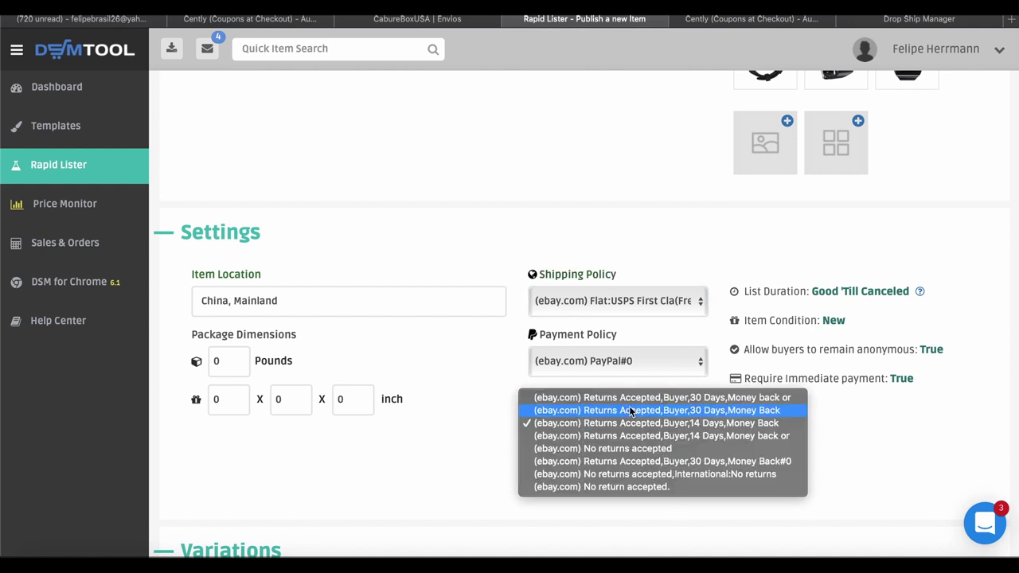
click(653, 400)
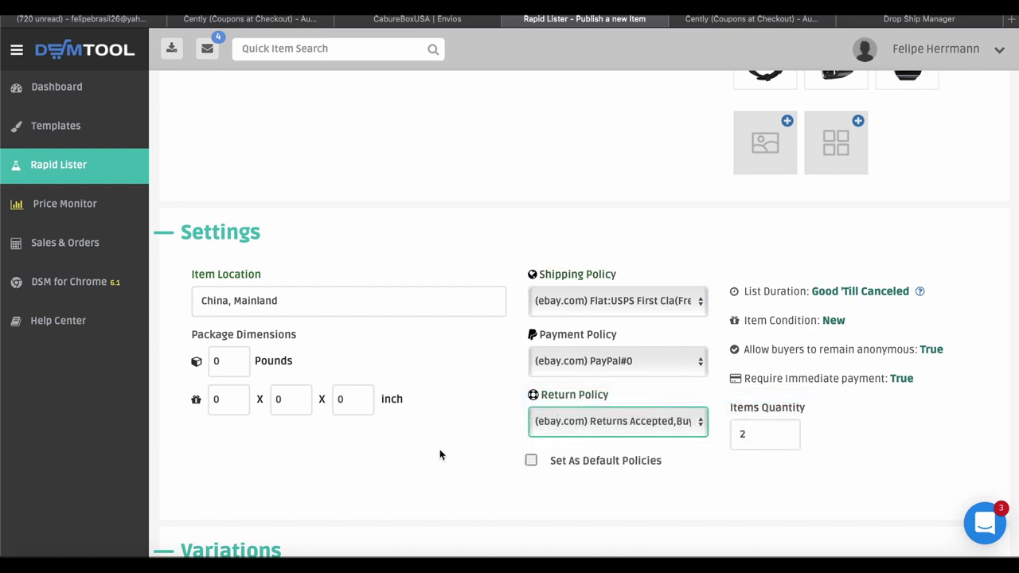
Examine the quantities, target prices, profit settings and images of the listing's variations, down to the item specifications
scroll(439, 452, down, 5)
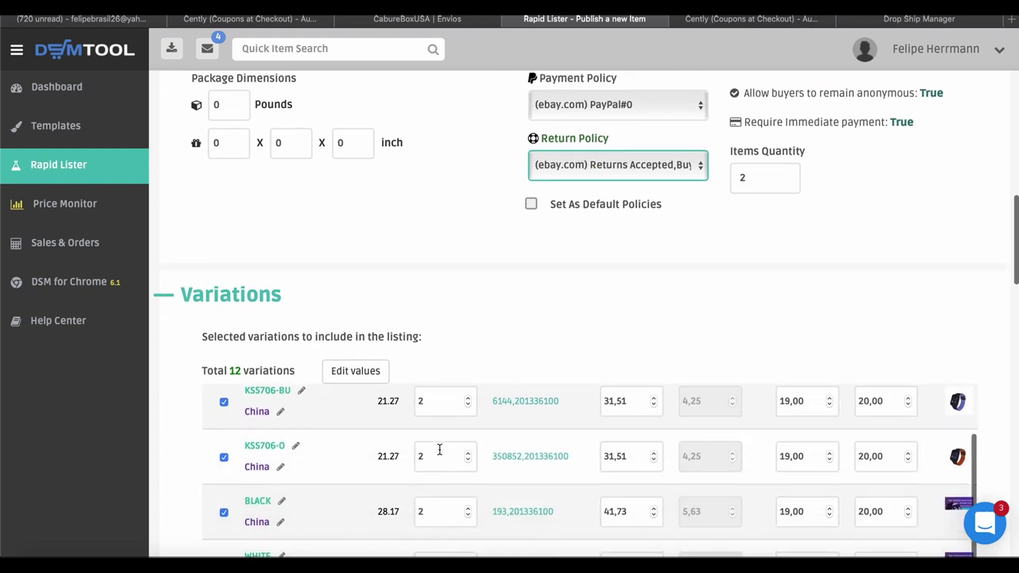
scroll(719, 298, down, 2)
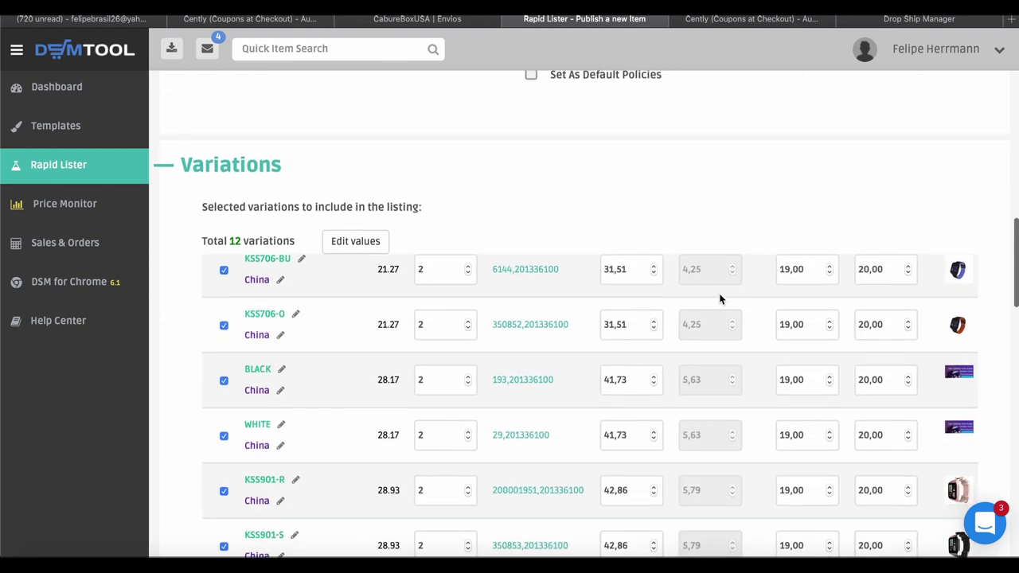
scroll(715, 418, up, 2)
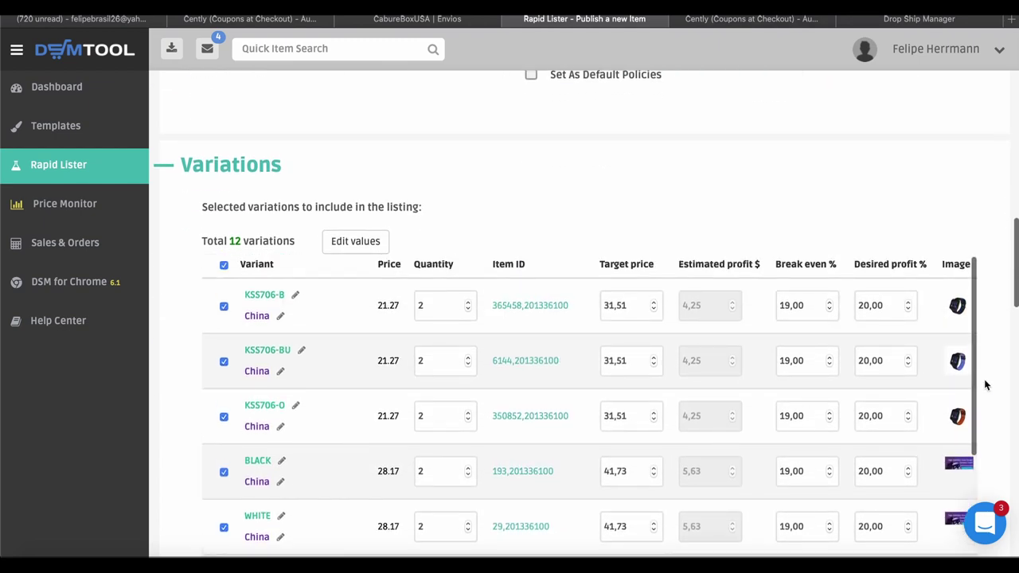
scroll(984, 385, down, 1)
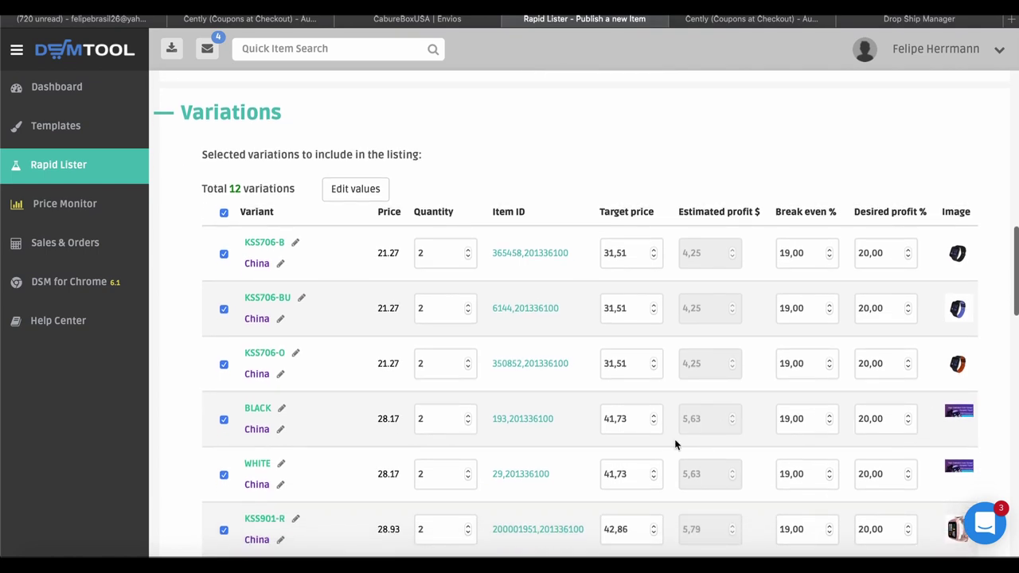
scroll(674, 443, down, 1)
scroll(674, 443, up, 1)
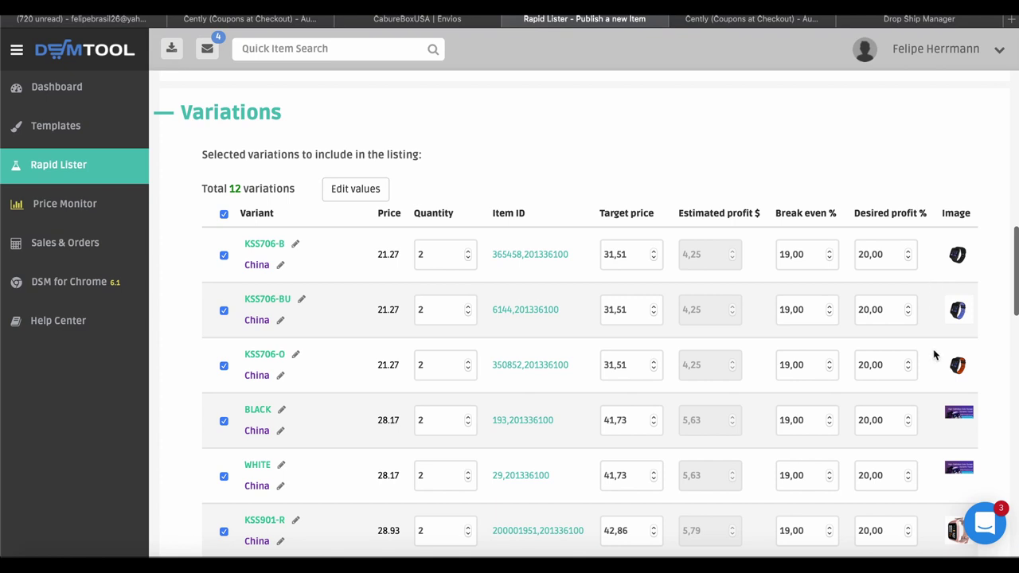
scroll(935, 356, down, 2)
scroll(935, 356, down, 1)
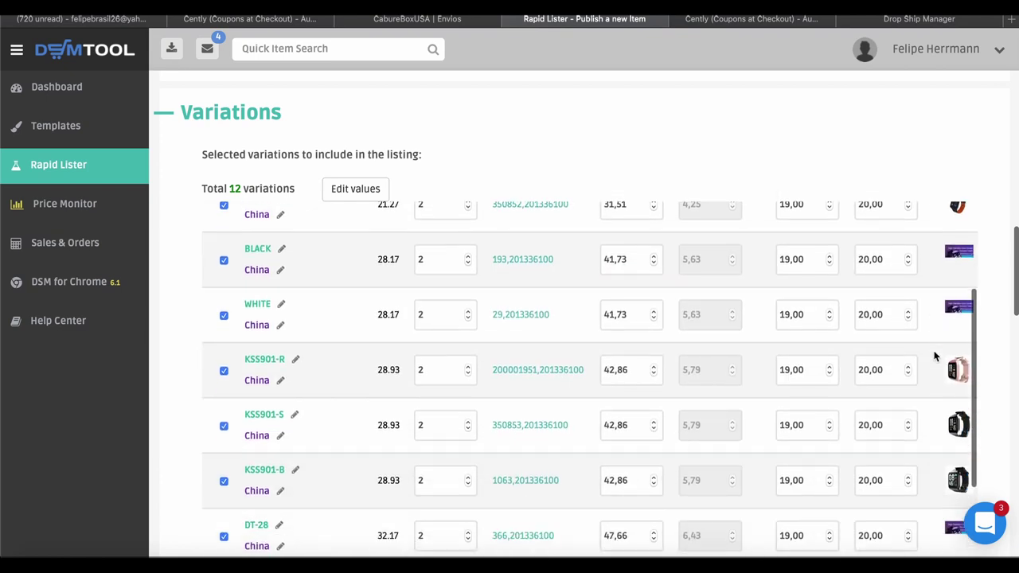
scroll(985, 448, down, 2)
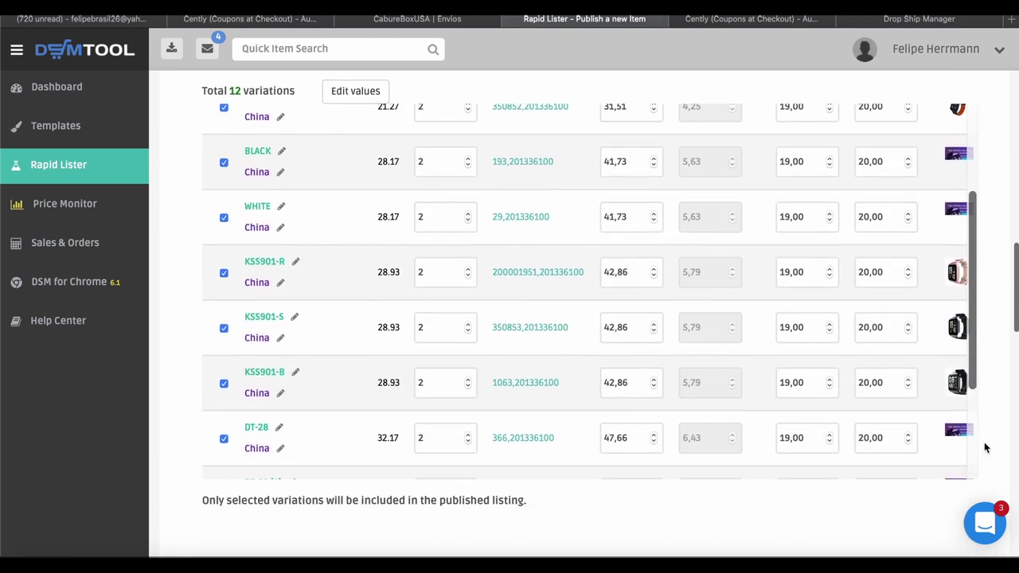
scroll(882, 372, down, 4)
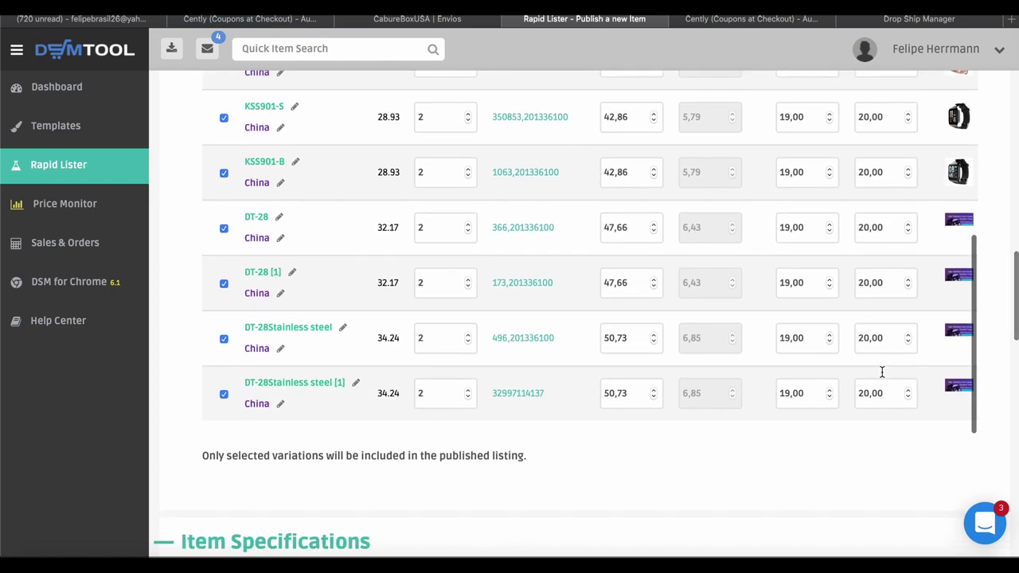
scroll(663, 249, up, 5)
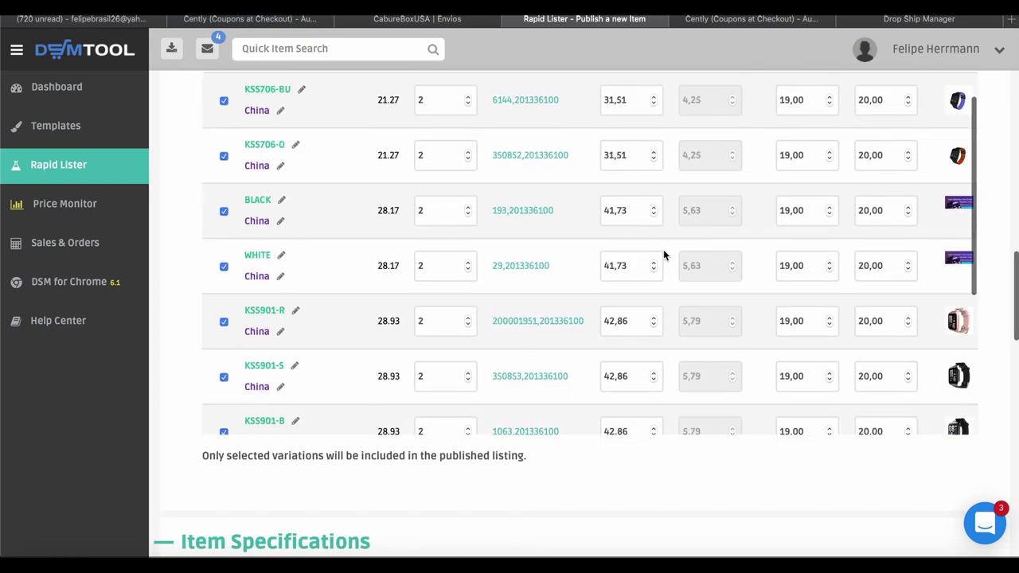
scroll(987, 365, down, 5)
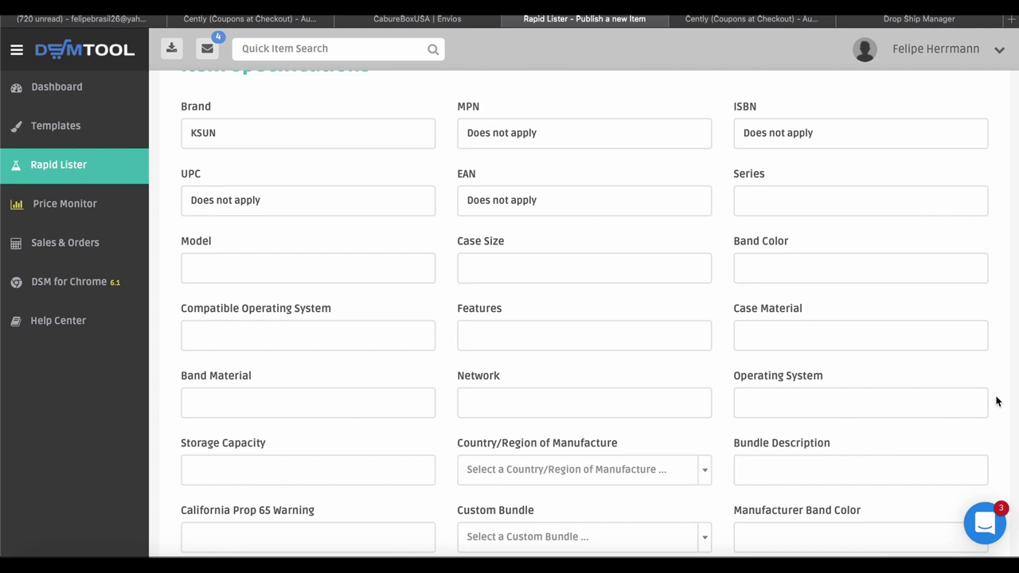
Examine the item specifications and the full description's banner, title placeholder, product image and product feature list
scroll(996, 401, down, 10)
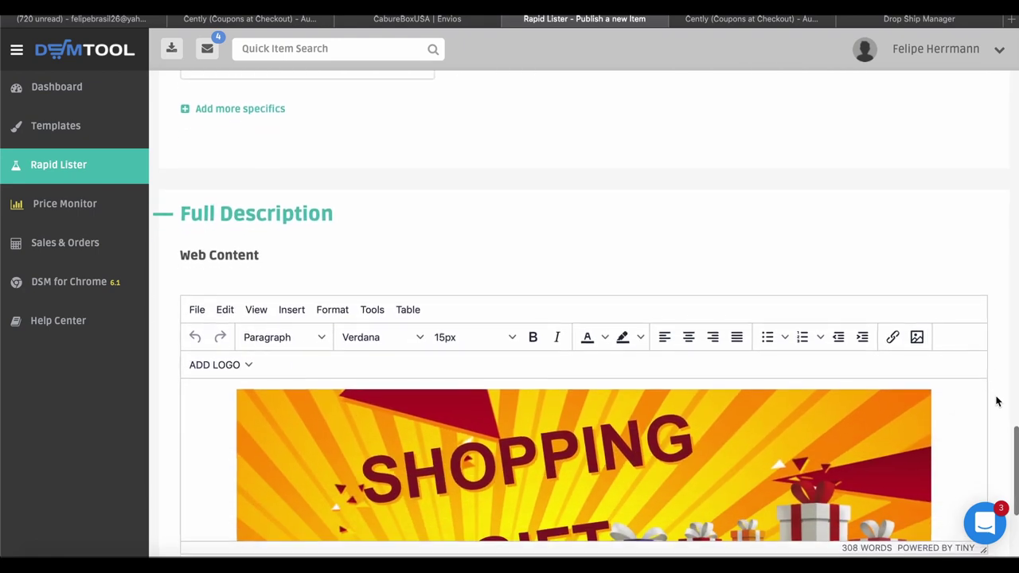
scroll(996, 401, down, 3)
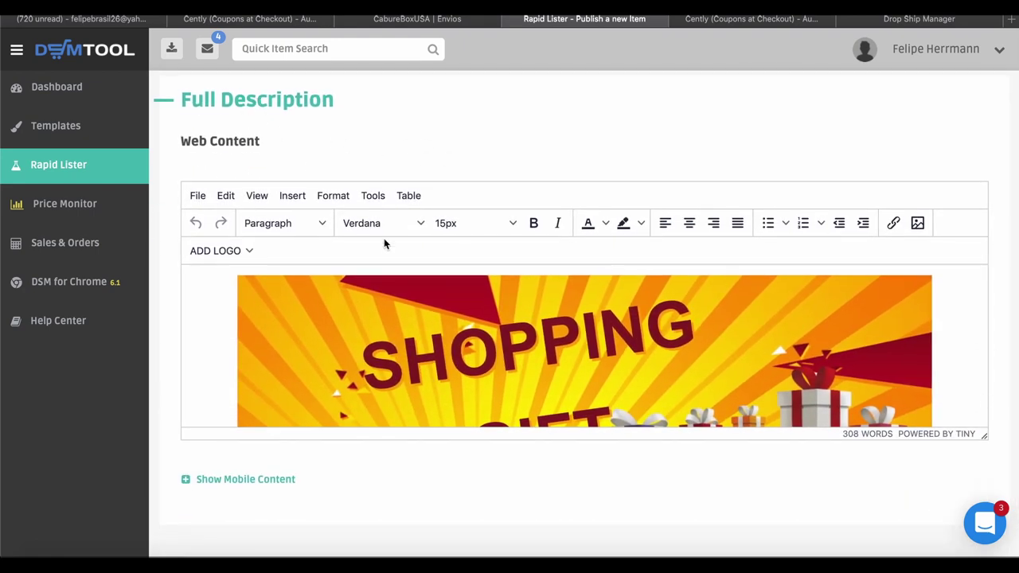
scroll(403, 298, down, 2)
scroll(474, 347, down, 2)
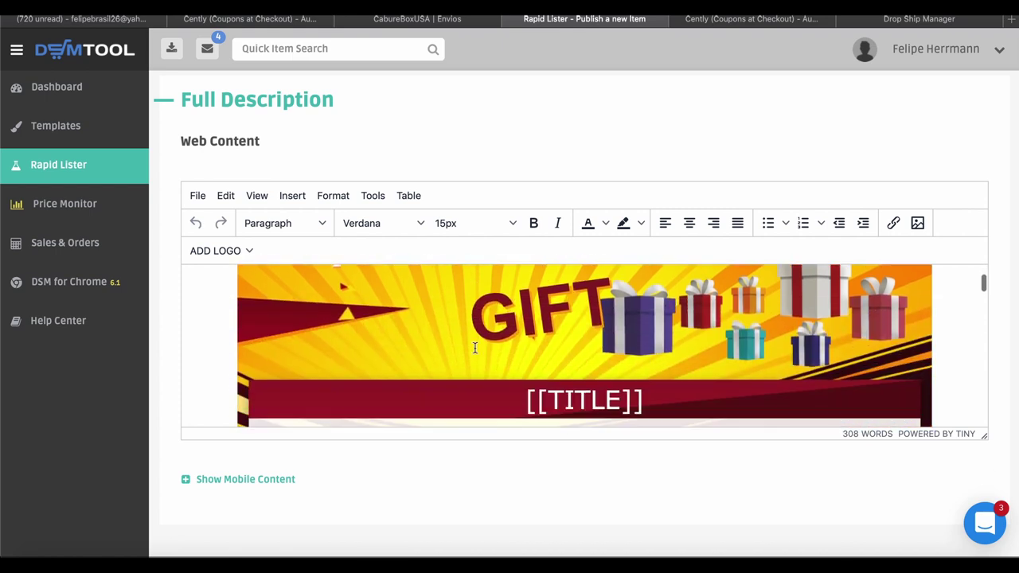
scroll(475, 348, down, 3)
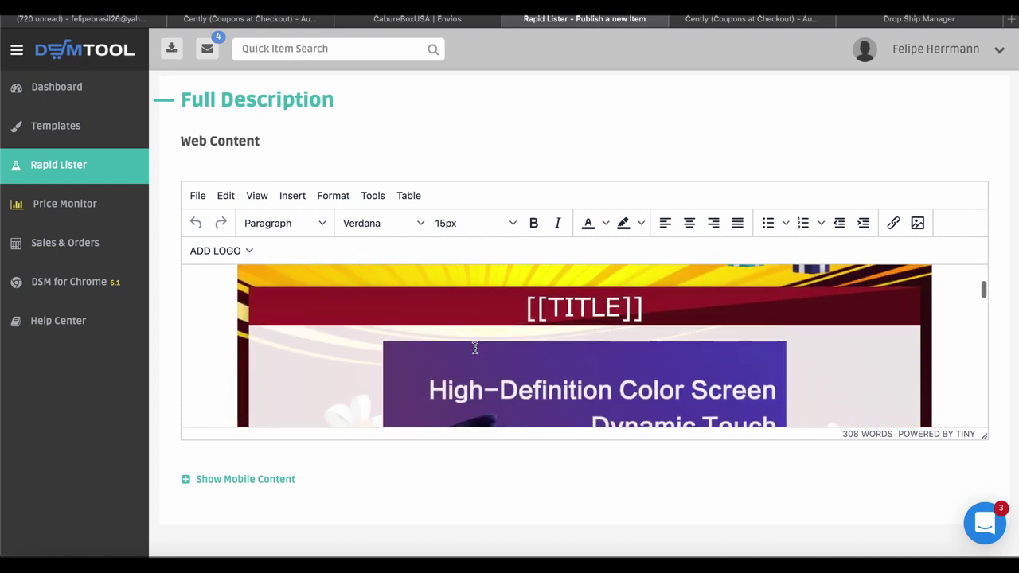
scroll(474, 348, down, 3)
scroll(591, 368, down, 3)
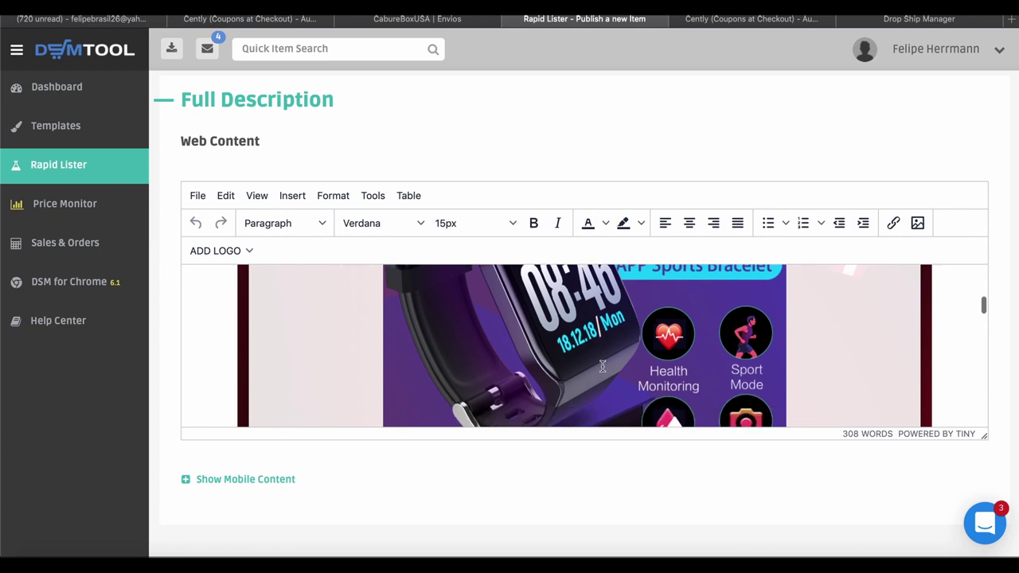
scroll(602, 366, down, 2)
scroll(602, 366, up, 6)
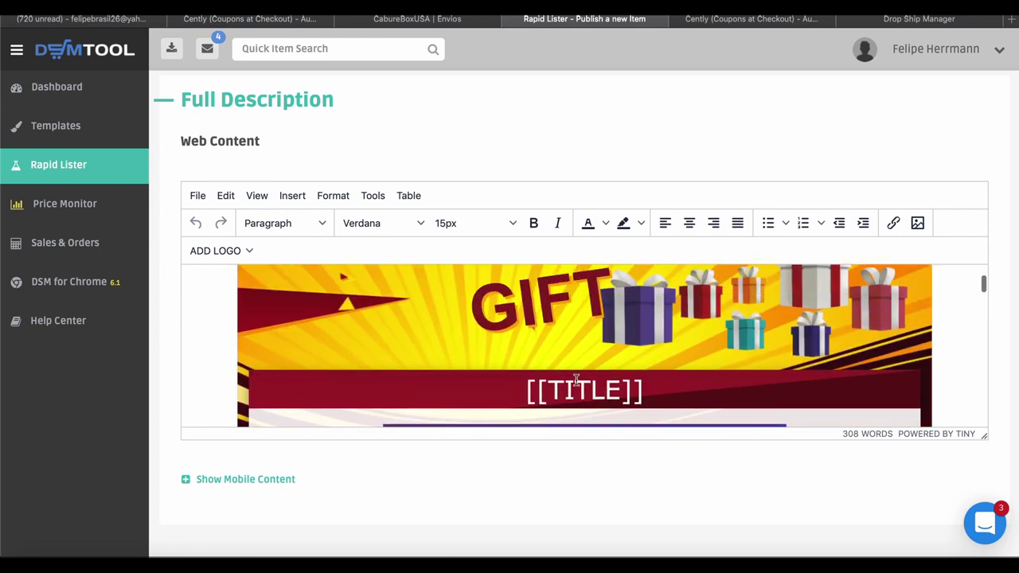
click(577, 380)
scroll(555, 323, down, 6)
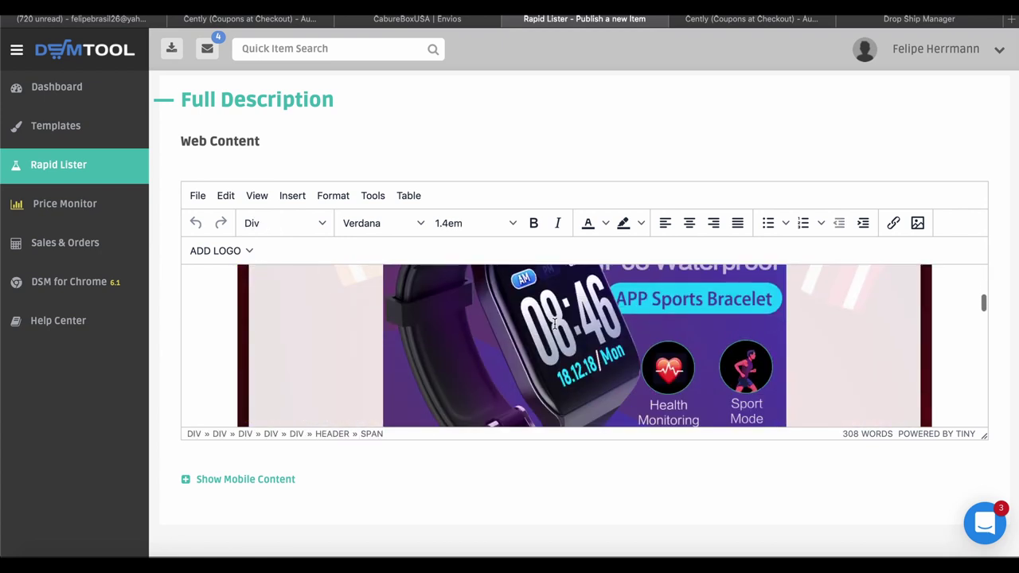
scroll(555, 322, down, 8)
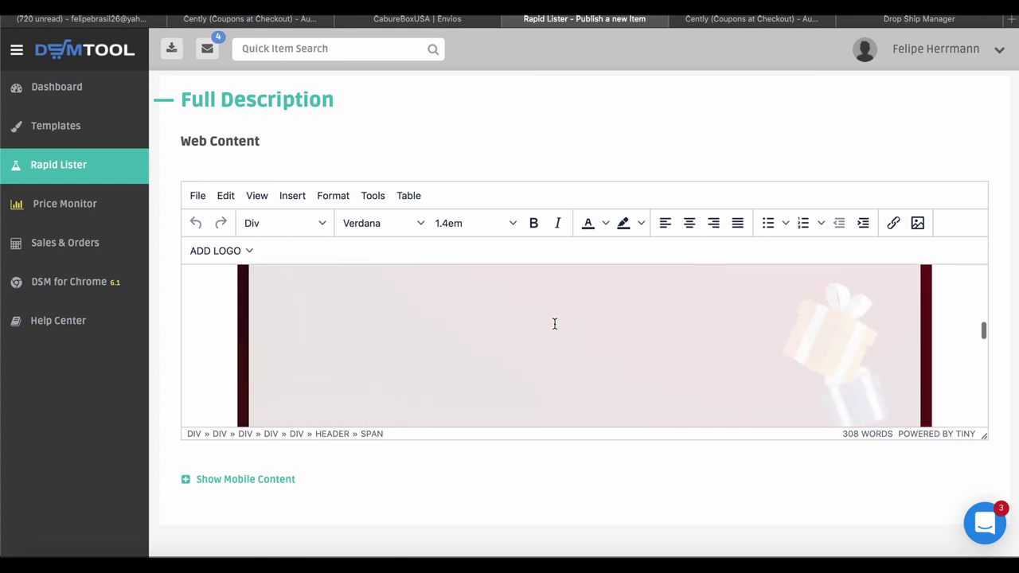
scroll(555, 322, down, 4)
scroll(555, 322, up, 2)
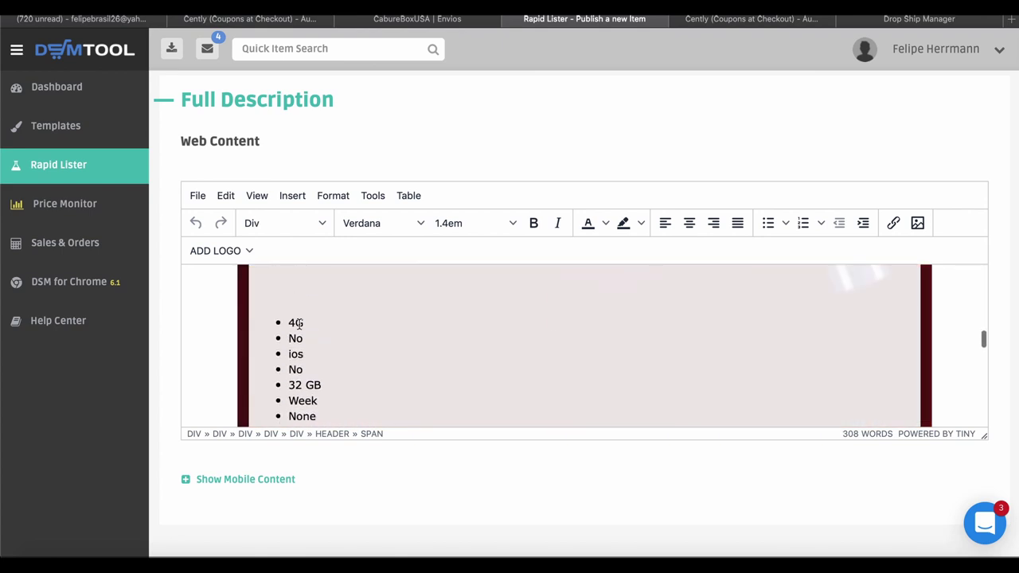
scroll(334, 350, down, 5)
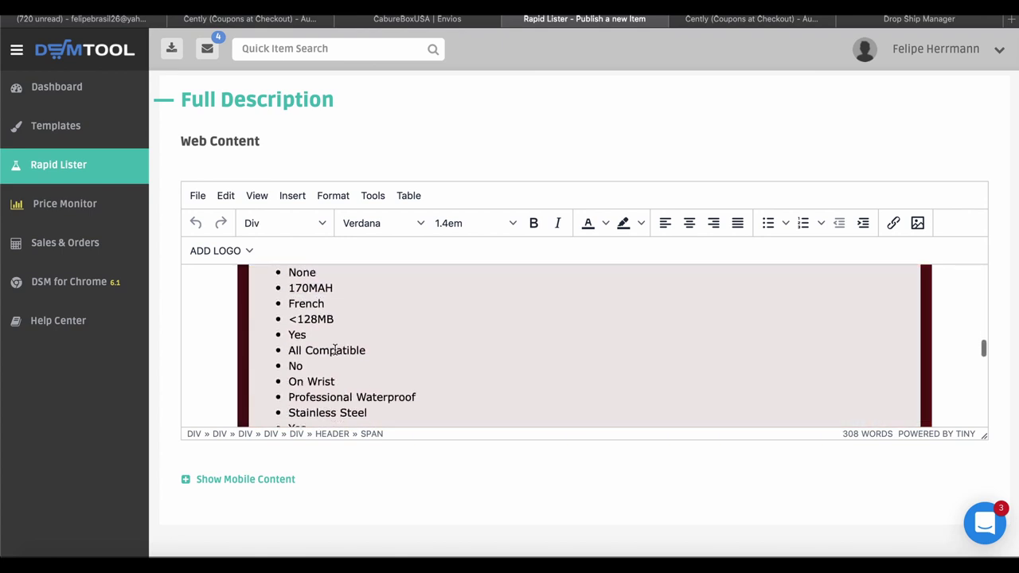
scroll(334, 350, down, 6)
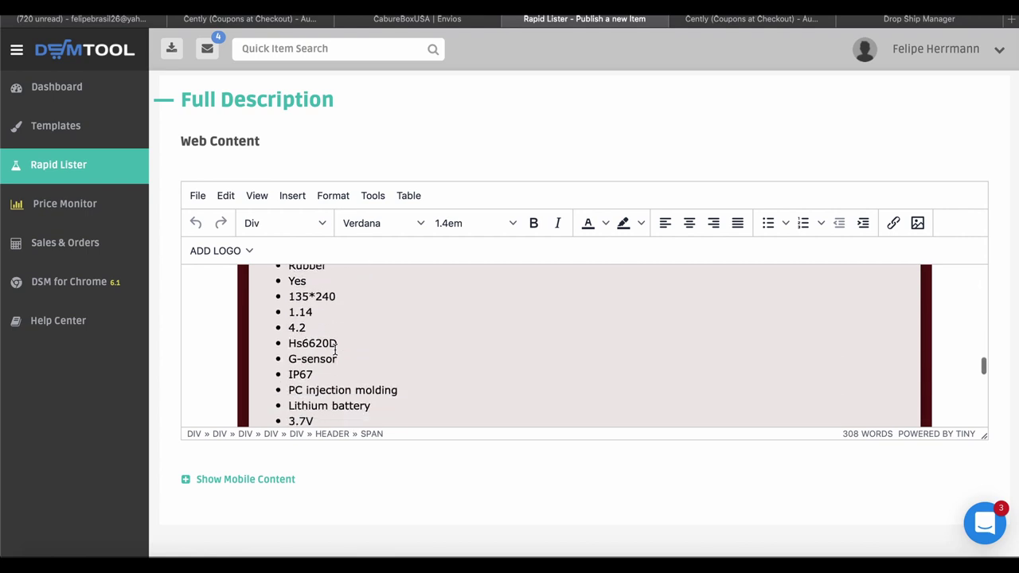
Extend the "Super Fast Free Shipping" line in the web description with "E-packet 15 business day shipping"
scroll(335, 350, down, 6)
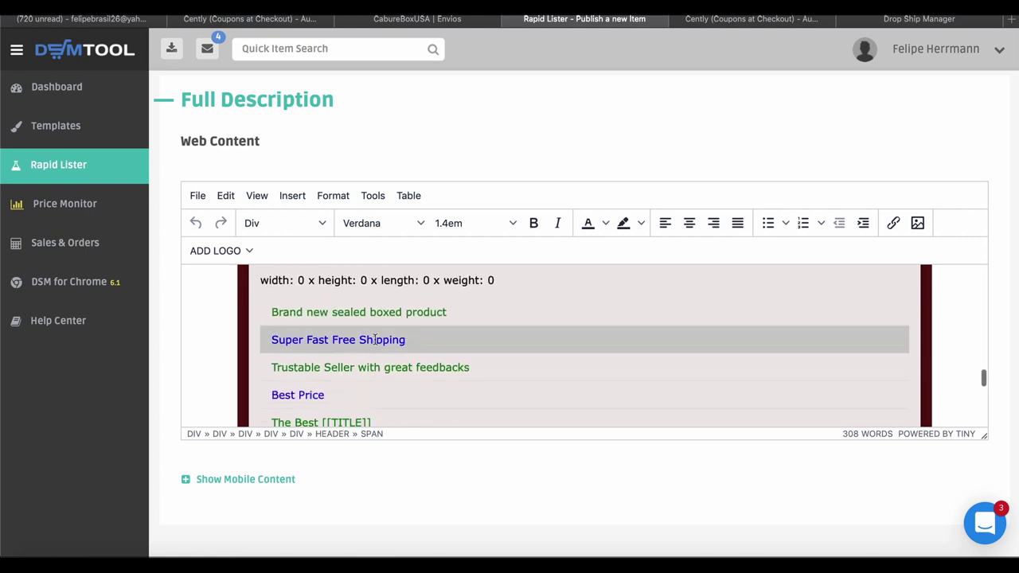
click(412, 340)
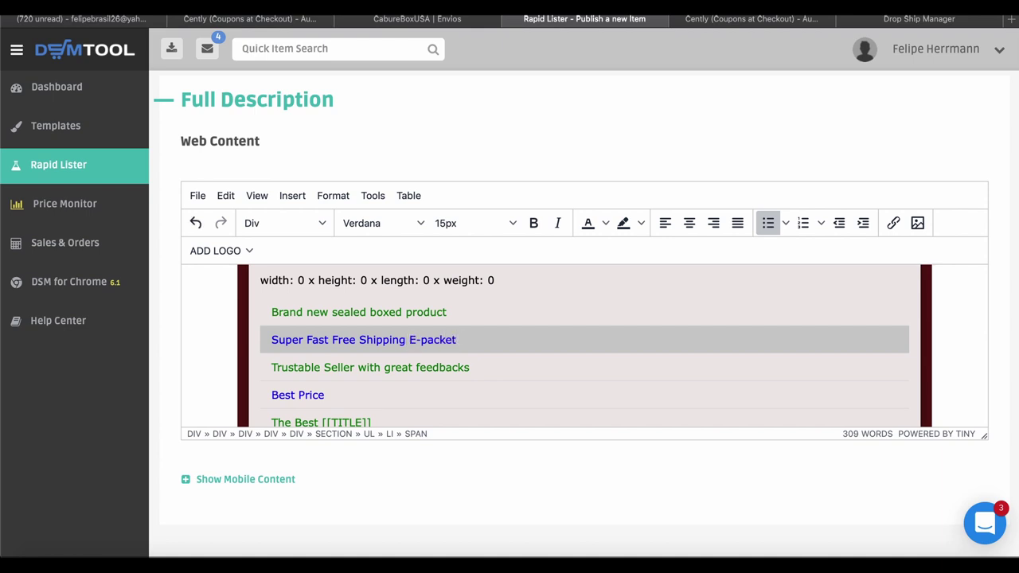
text(E-packet 15 business day )
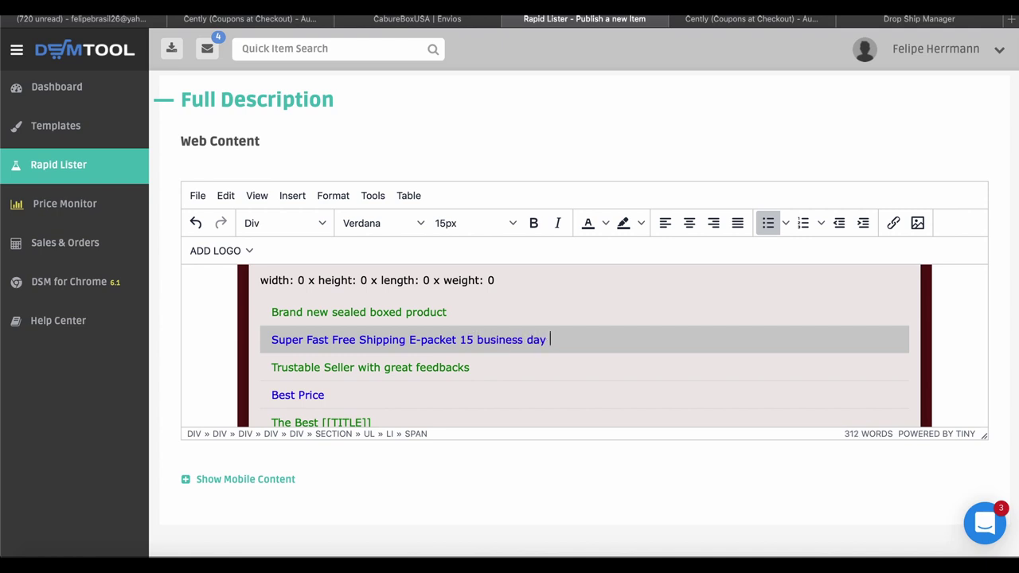
text(shipping)
Review the description's payment, shipping and return policy sections, and show the mobile content preview with its item text area
scroll(445, 351, down, 2)
scroll(441, 302, down, 4)
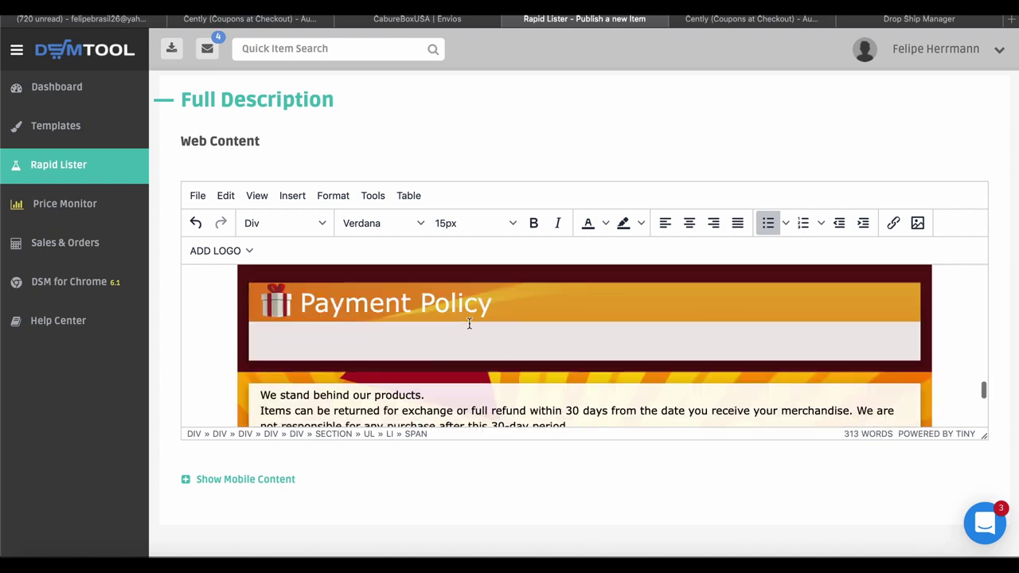
scroll(469, 323, down, 5)
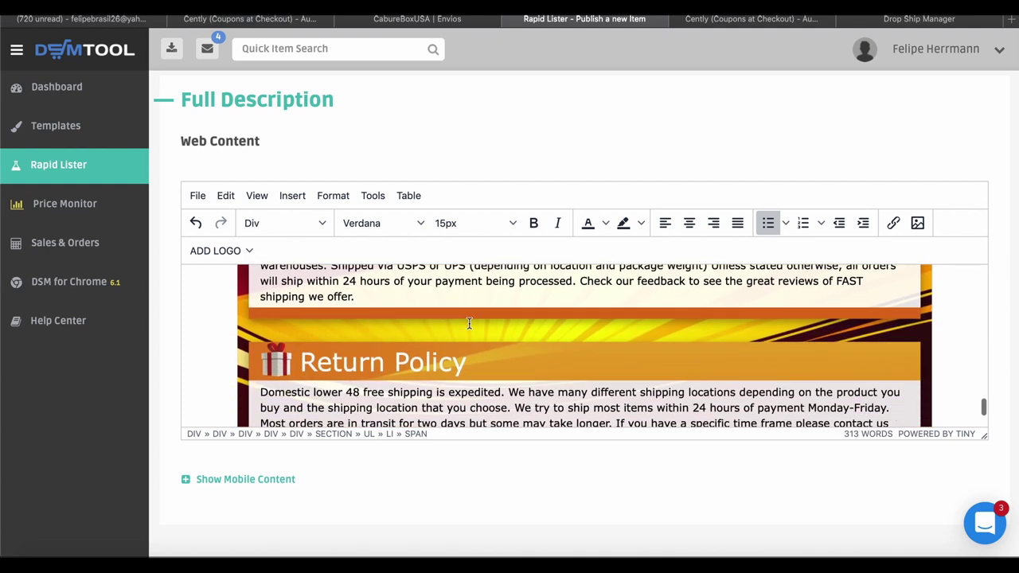
scroll(469, 323, down, 4)
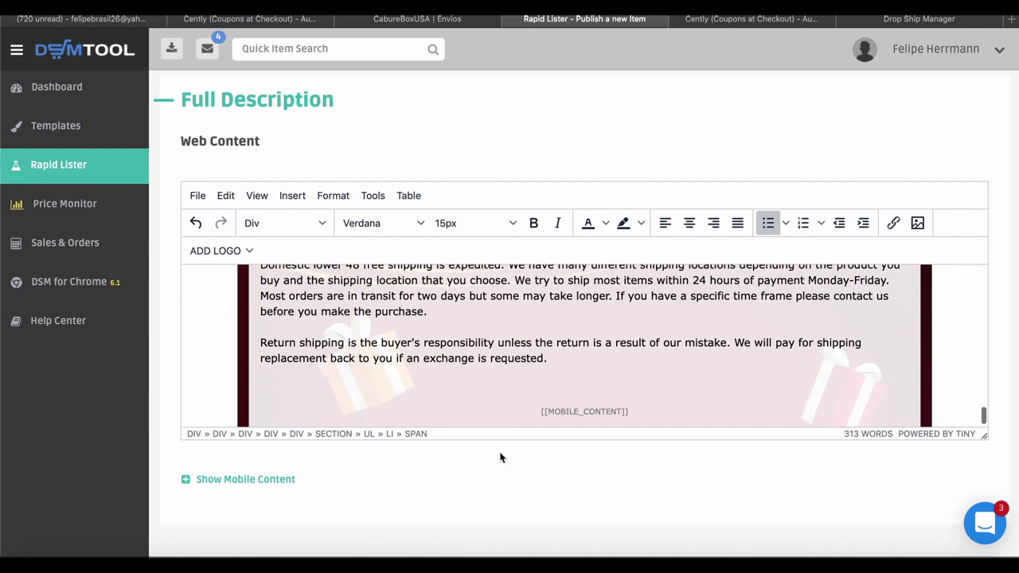
scroll(500, 458, down, 3)
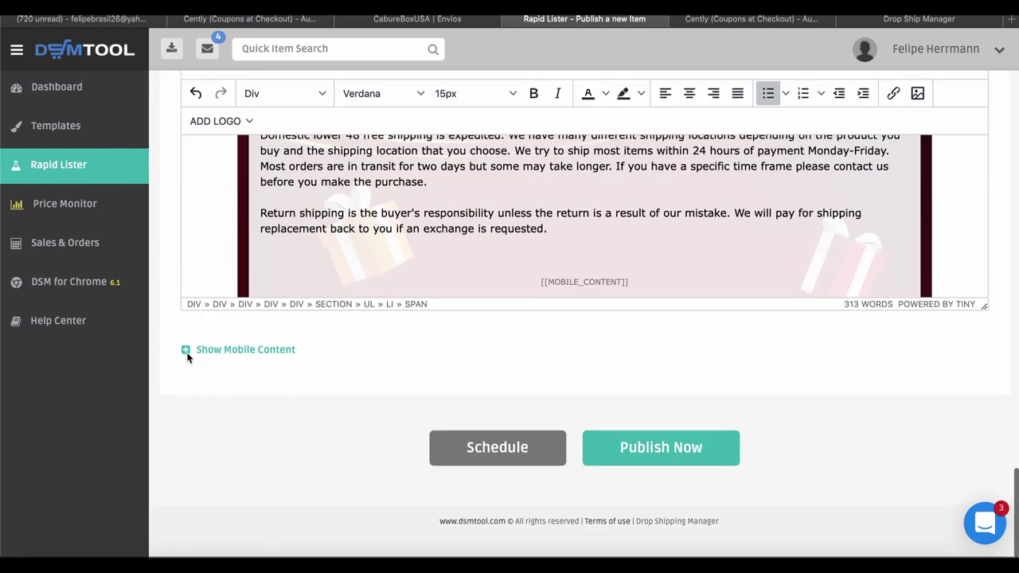
click(186, 352)
scroll(540, 424, down, 5)
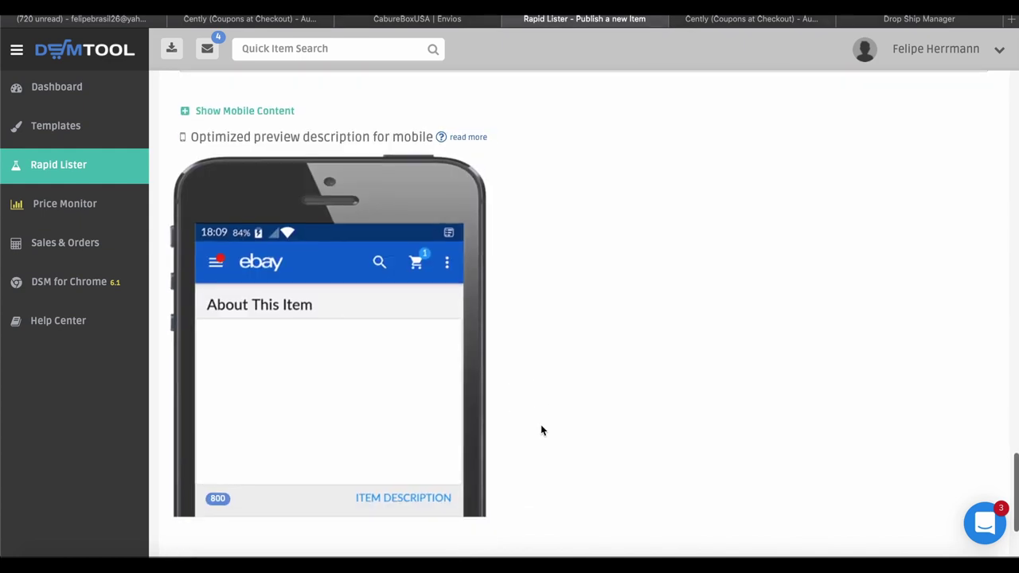
scroll(398, 364, down, 2)
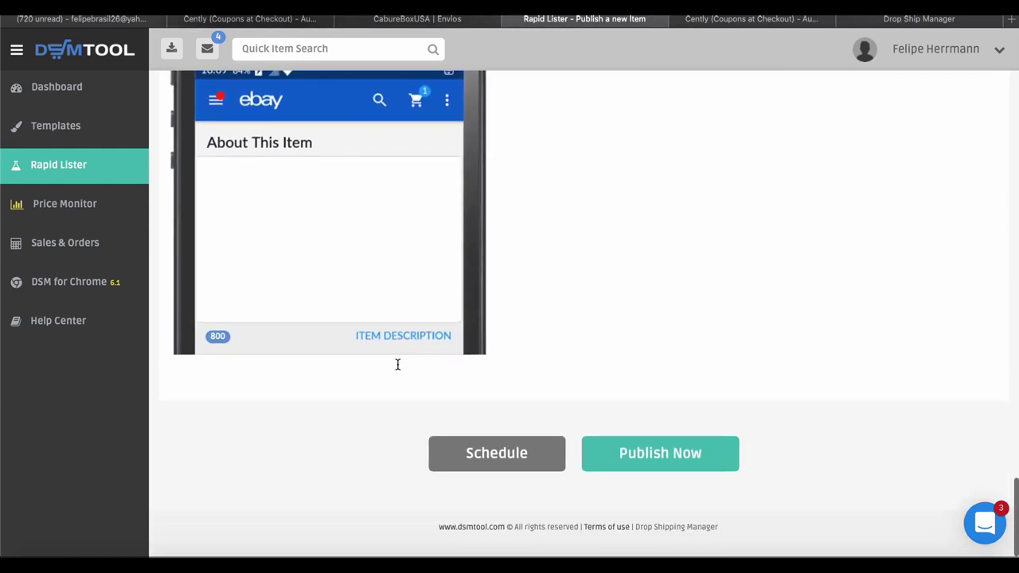
click(274, 278)
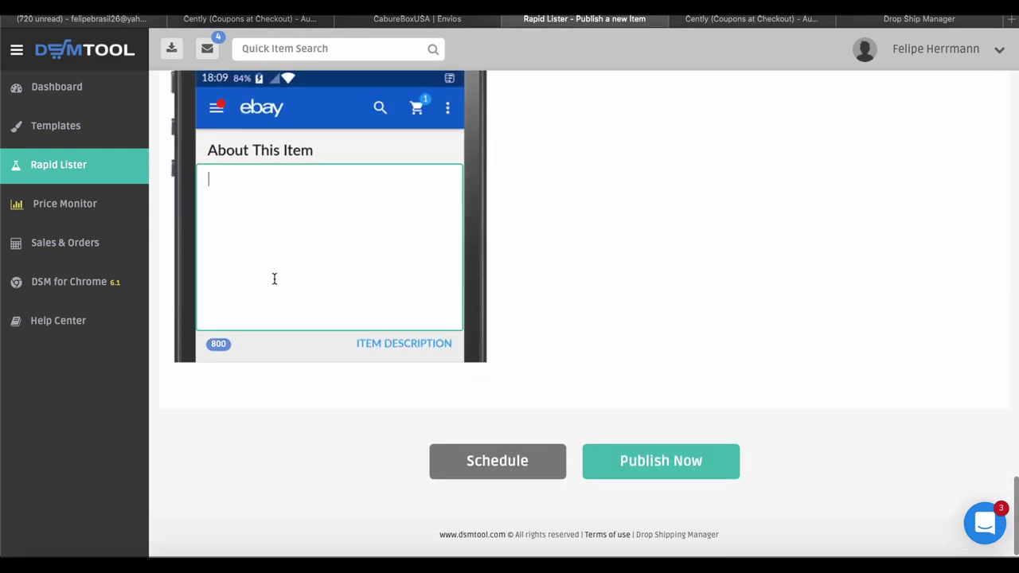
scroll(359, 277, down, 1)
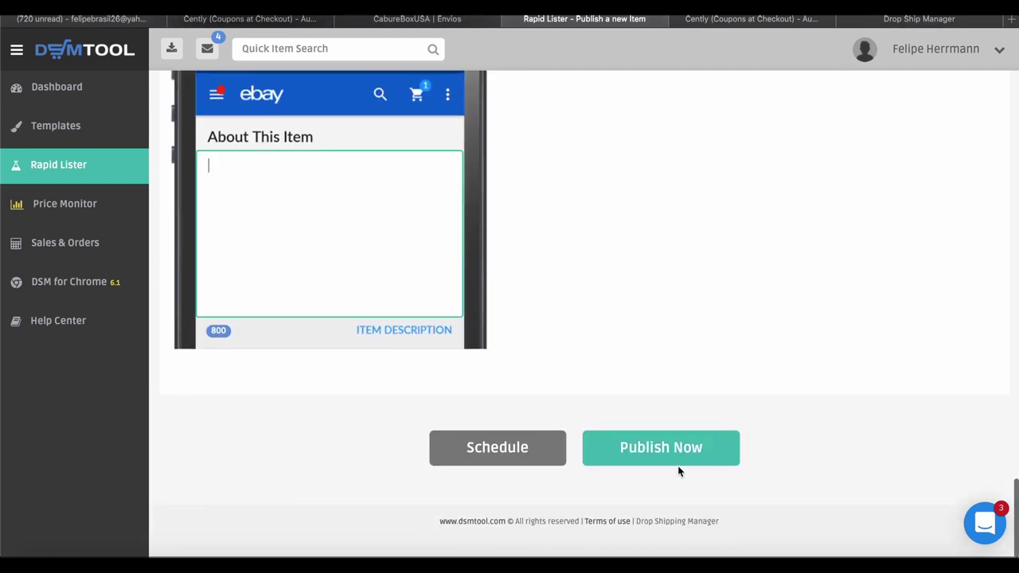
Publish the item immediately, continuing past the fee verification, and view the published listing on eBay
click(675, 453)
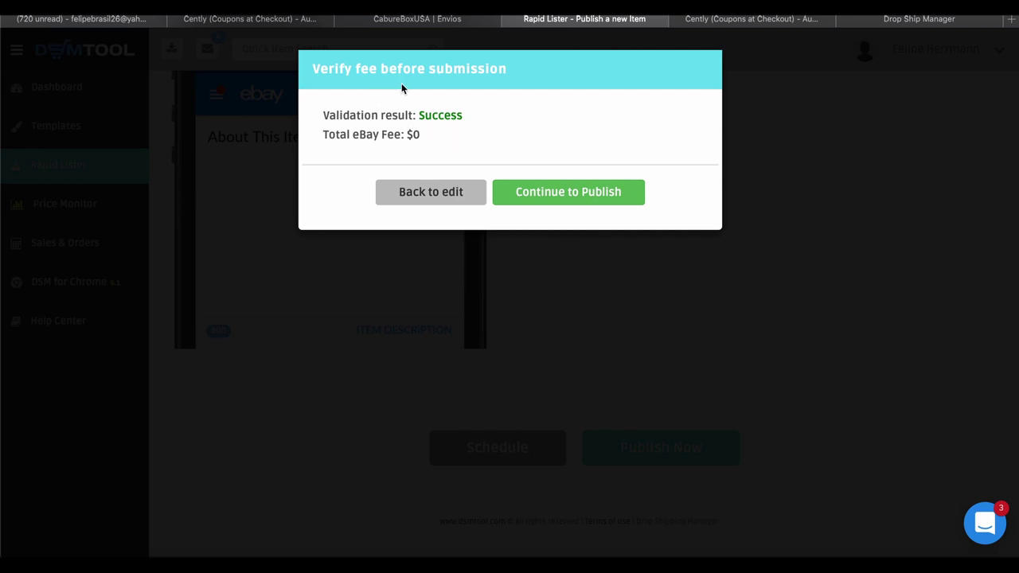
click(581, 195)
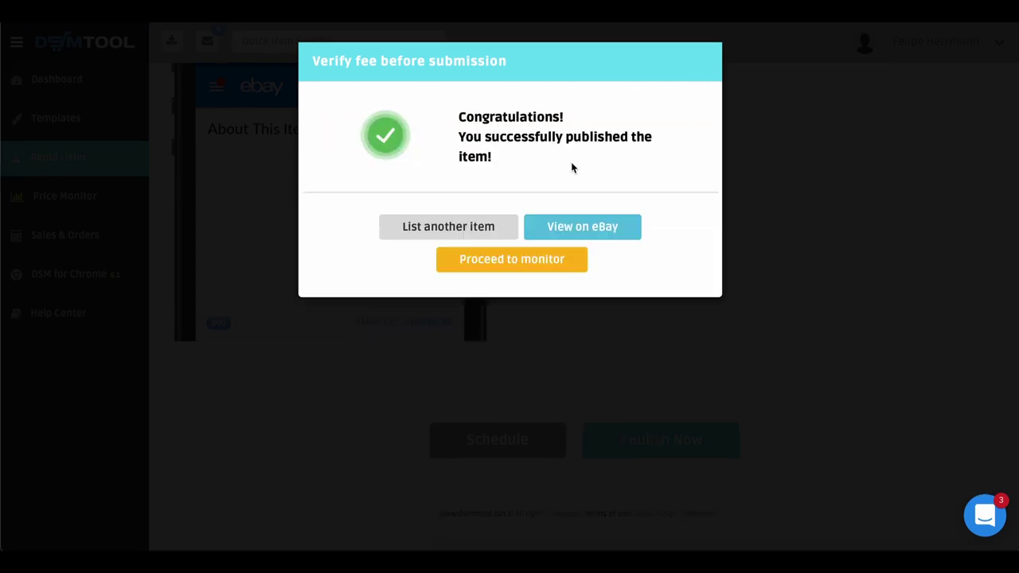
click(596, 230)
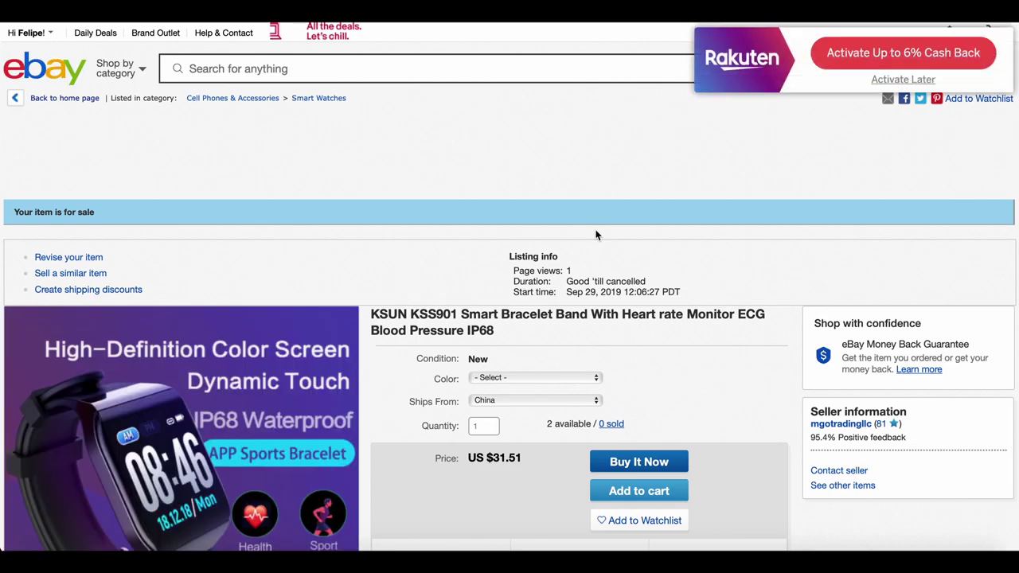
Postpone the Rakuten cash back offer and check the listing's variation options with color WHITE and shipping from China
scroll(653, 349, down, 5)
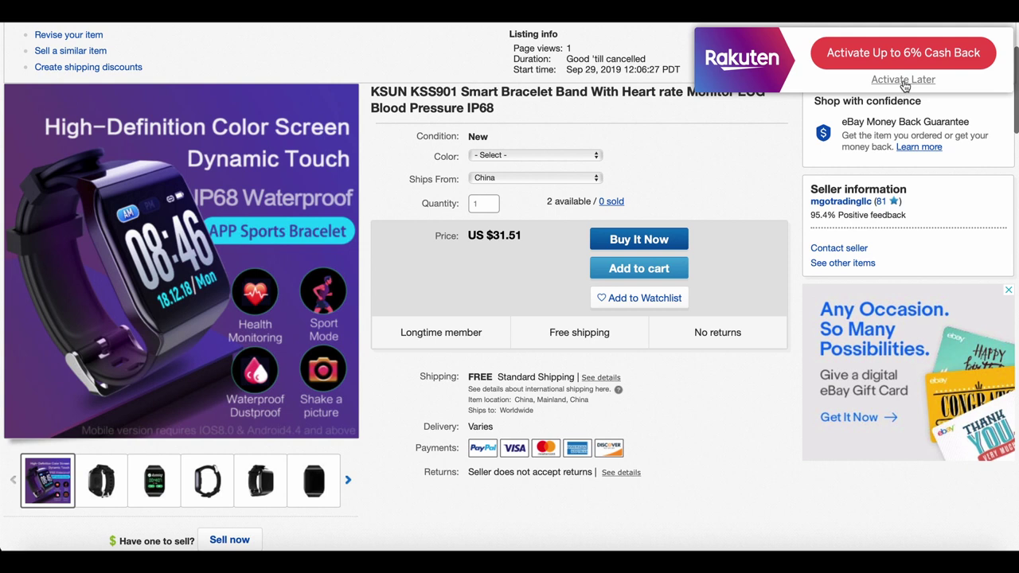
click(902, 80)
click(596, 155)
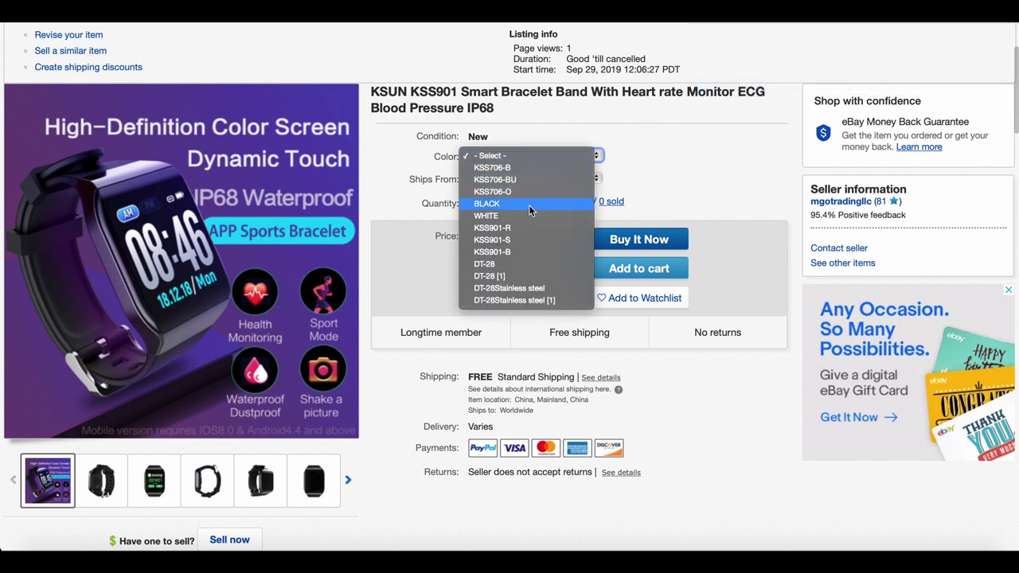
click(498, 215)
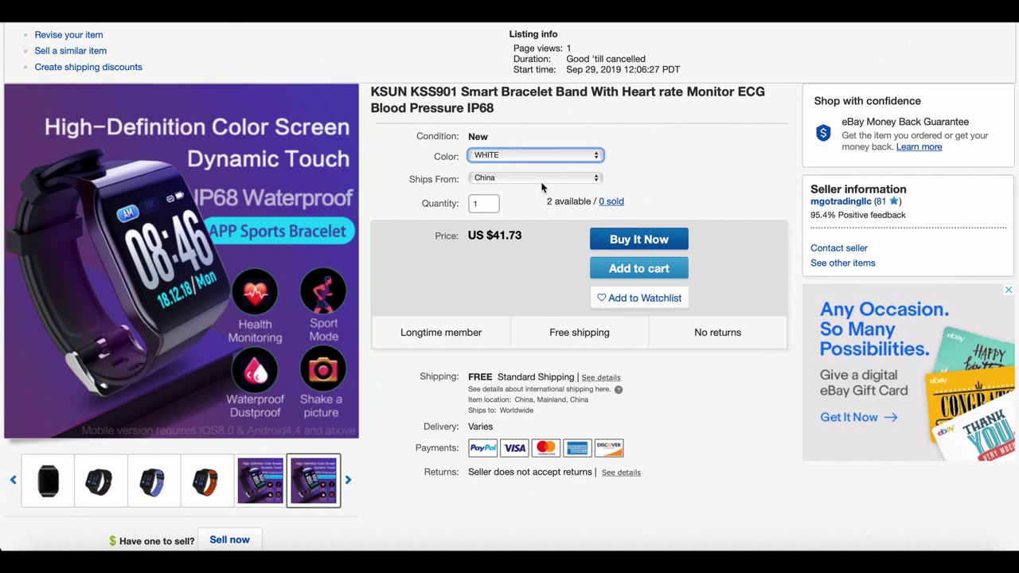
click(543, 182)
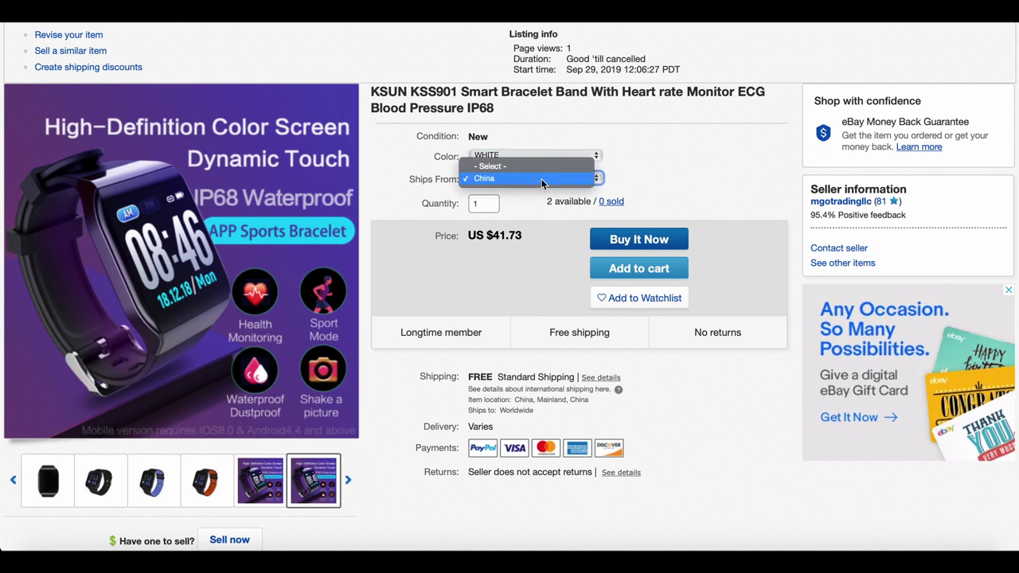
click(541, 179)
Review the listing's shipping and return details, full condition text, item specifics and description down to the page end
scroll(726, 189, down, 1)
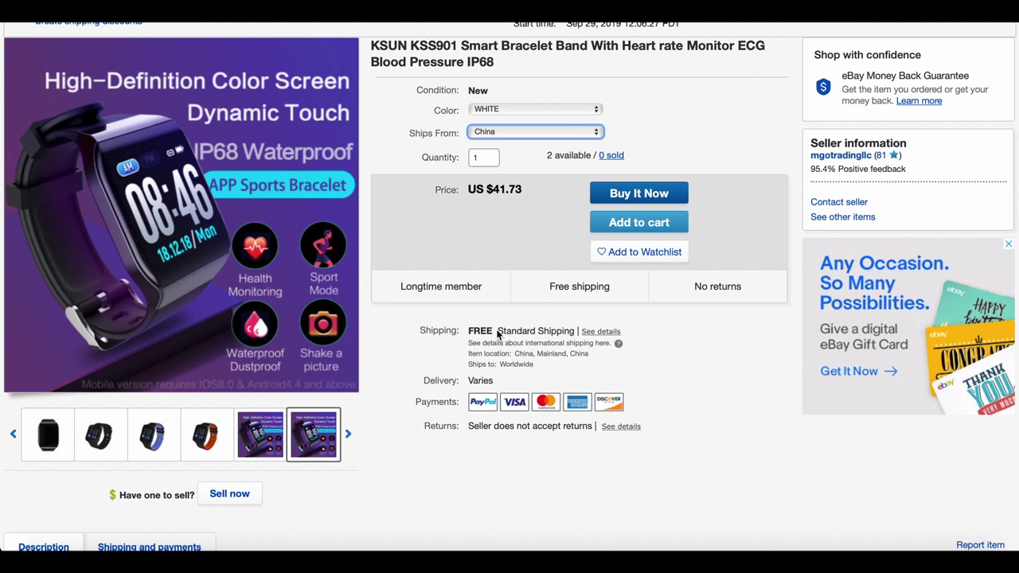
scroll(562, 347, down, 5)
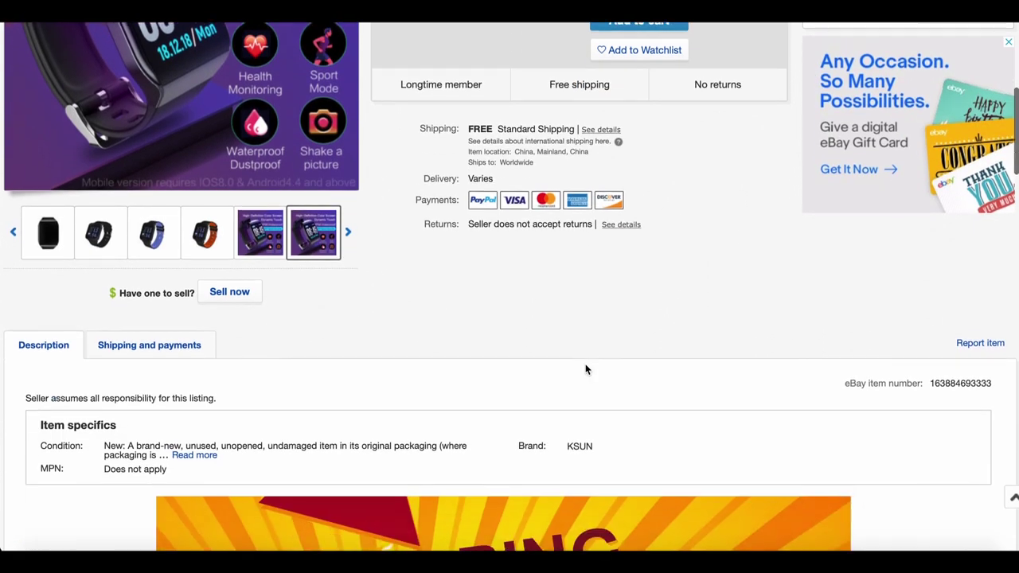
scroll(565, 371, down, 6)
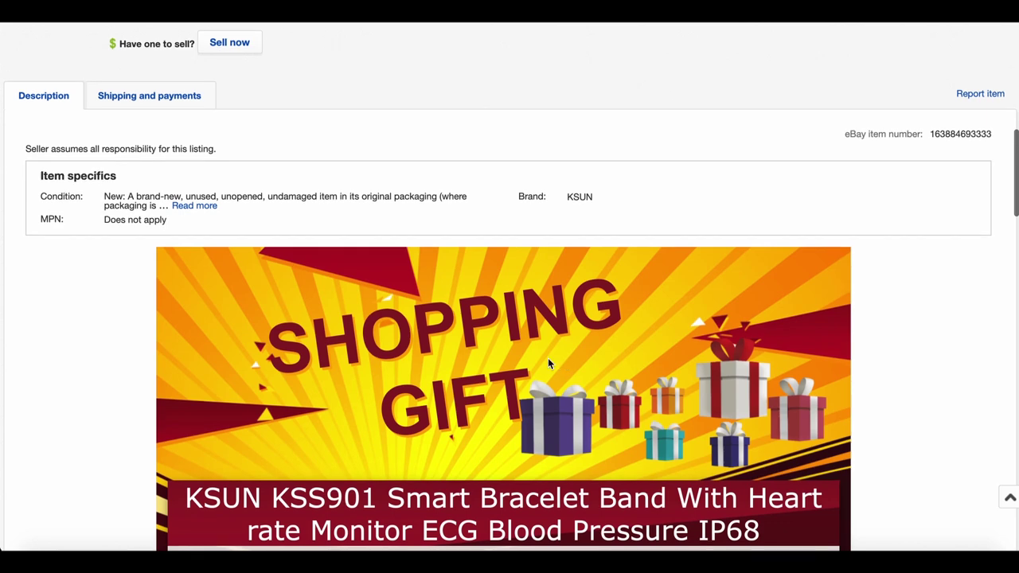
click(193, 206)
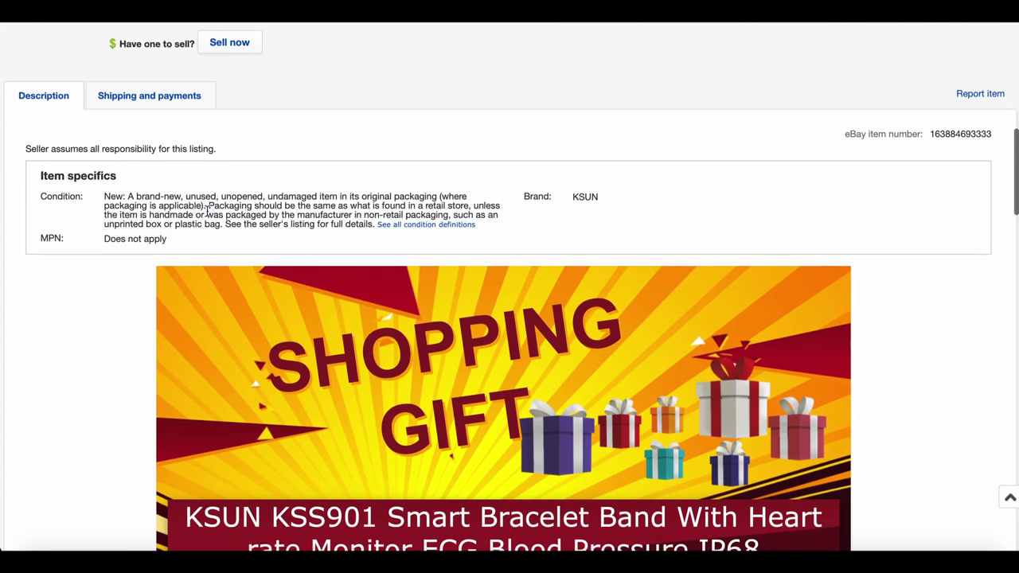
scroll(939, 441, down, 20)
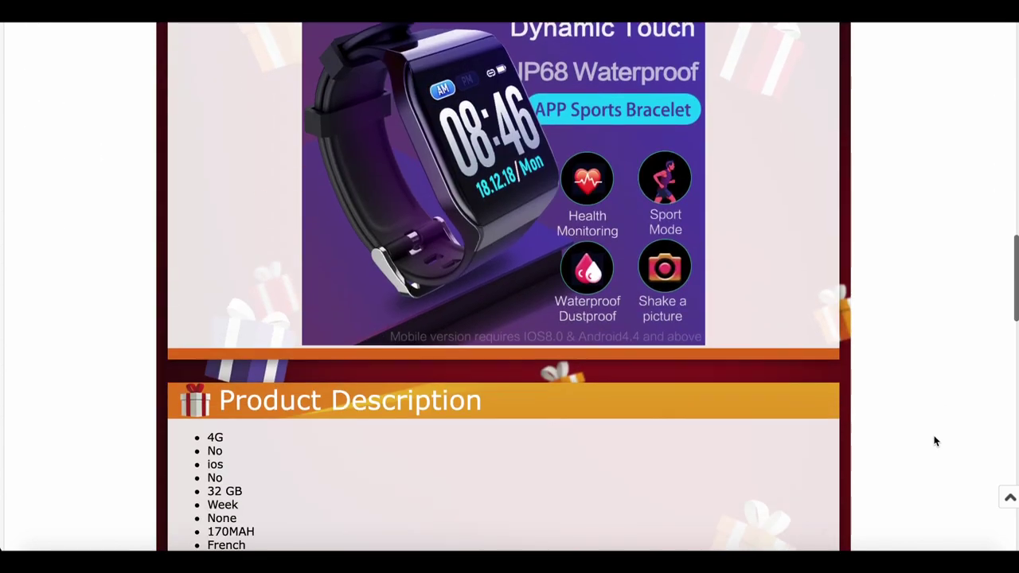
scroll(936, 441, down, 15)
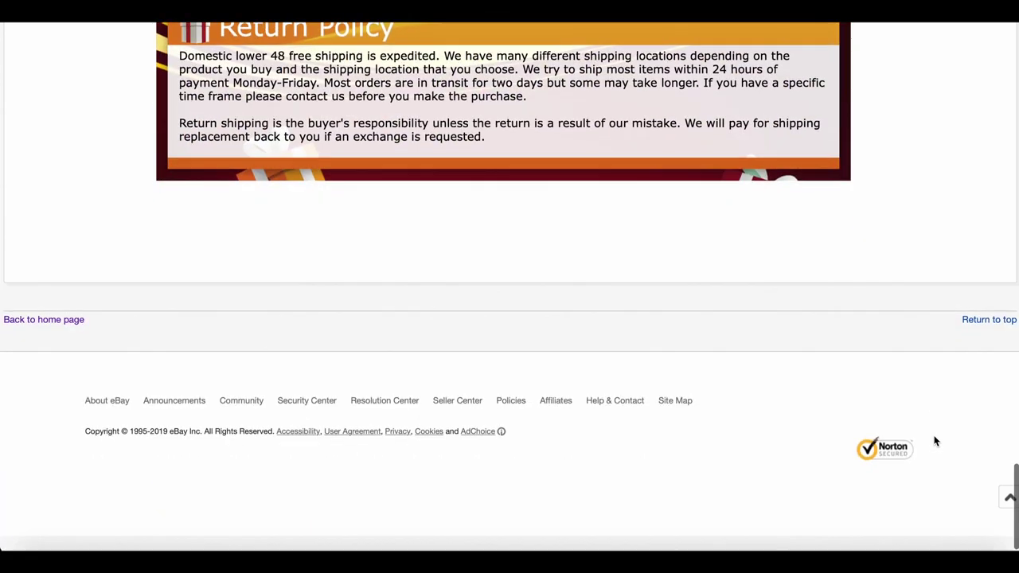
Return to the start of the smart bracelet listing and review its price, shipping, payment and returns details
scroll(936, 441, up, 3)
scroll(935, 441, up, 20)
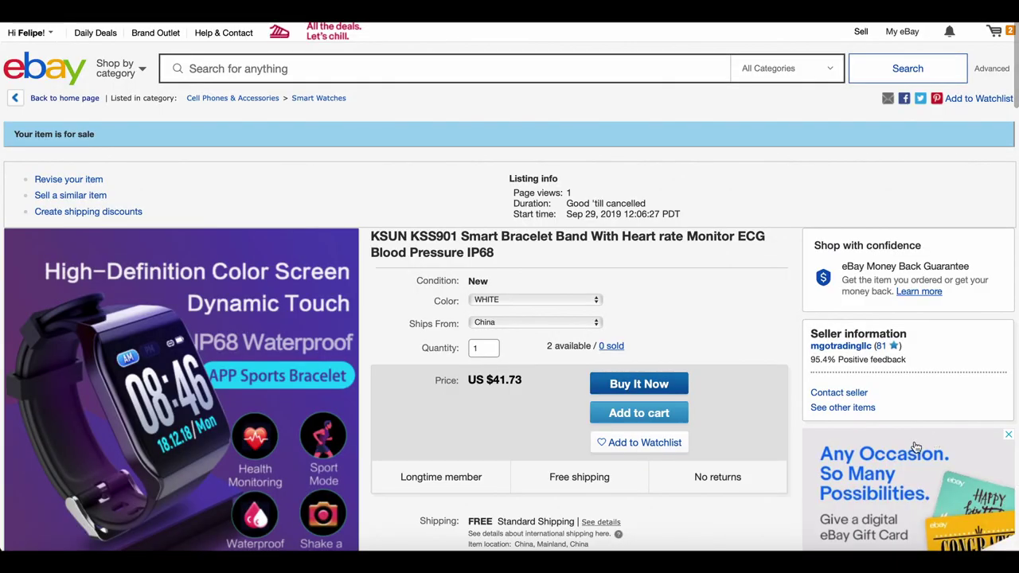
scroll(697, 457, down, 8)
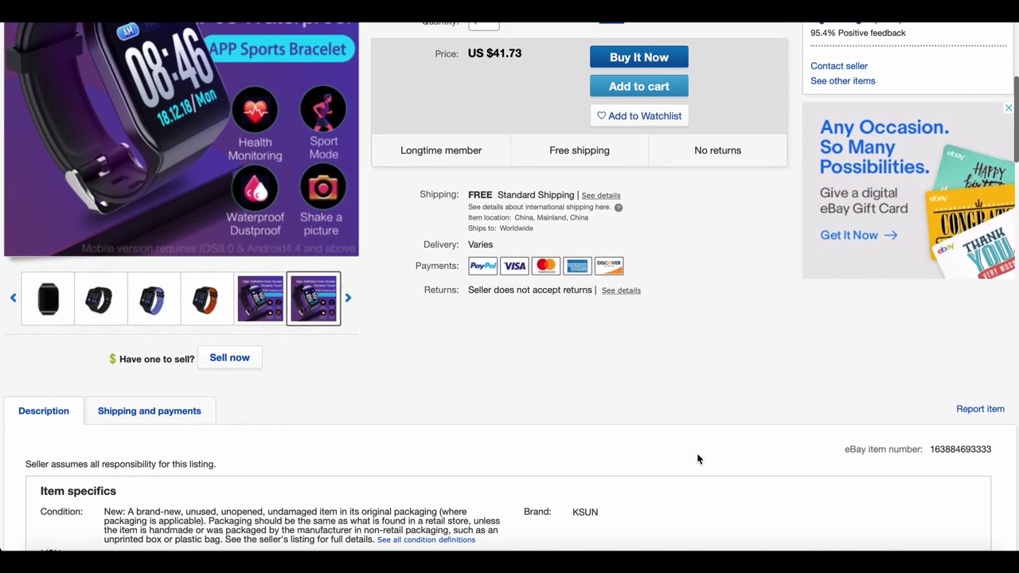
Open the PS4 Bluetooth joystick listing from the seller's active eBay listings and choose the Color 5 Wireless variation
click(181, 547)
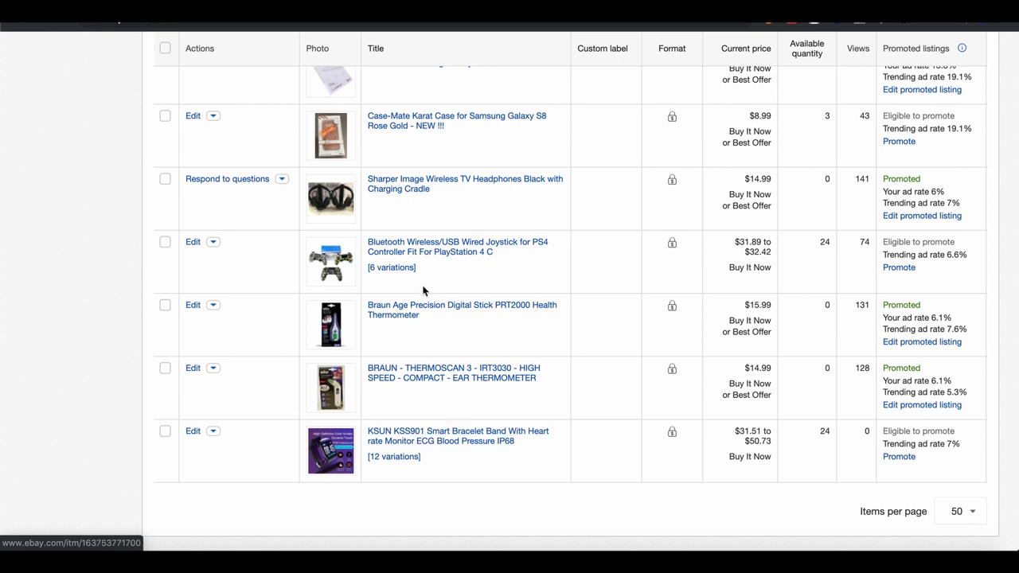
click(450, 248)
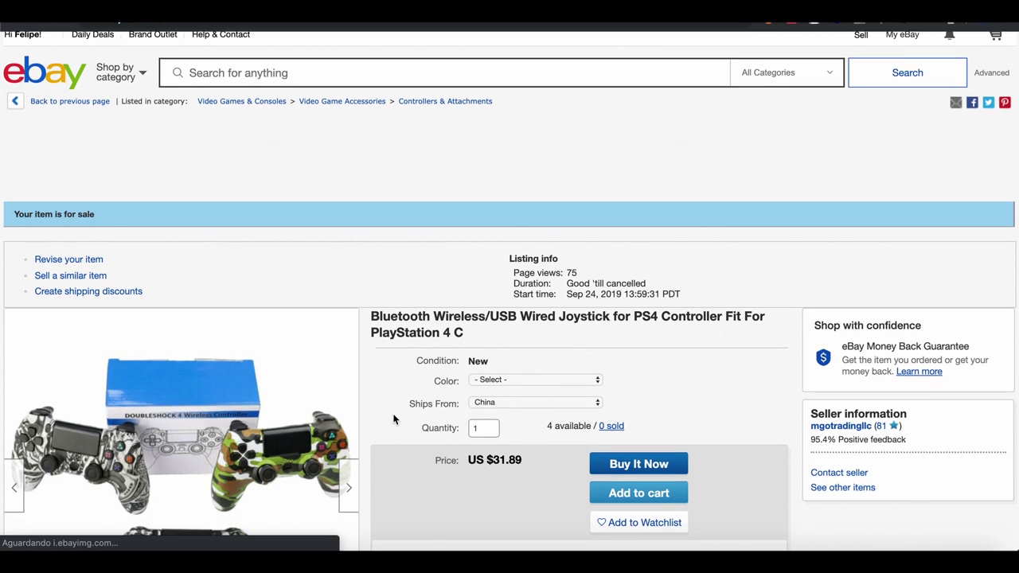
scroll(393, 418, down, 2)
click(575, 244)
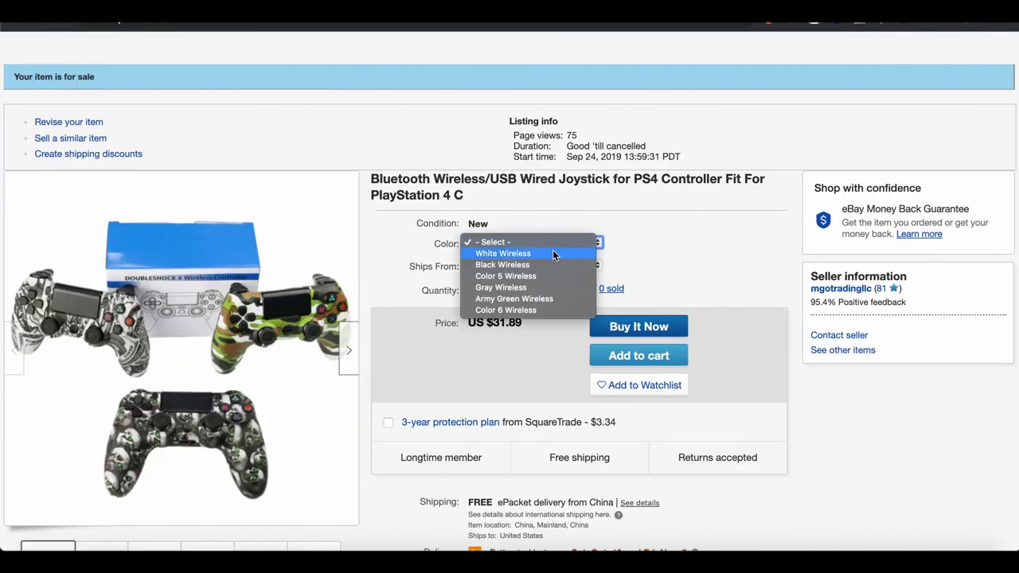
click(521, 276)
Check the joystick listing's ePacket shipping line, delivery estimate, payment methods and return terms
scroll(328, 340, down, 1)
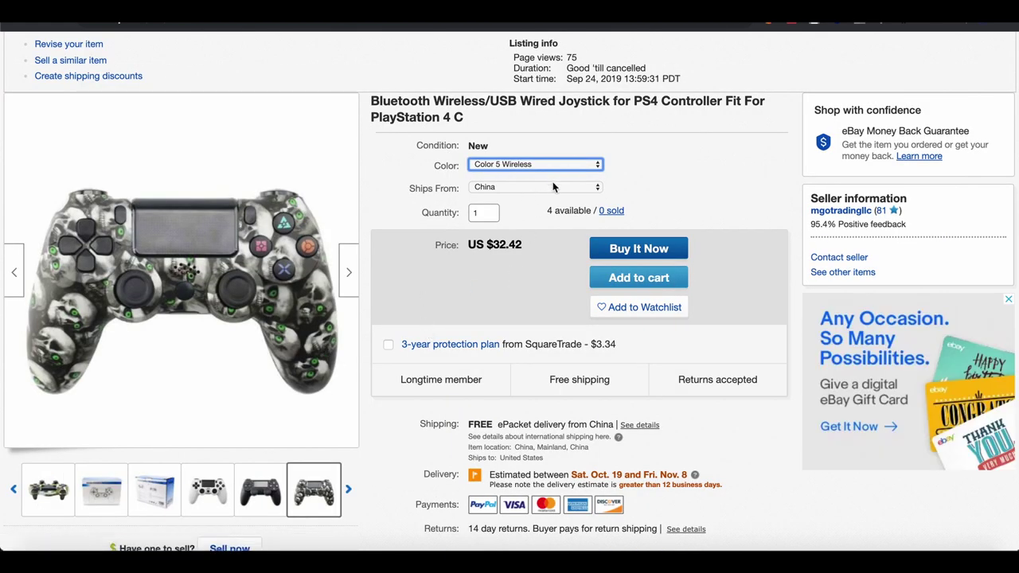
scroll(667, 416, down, 1)
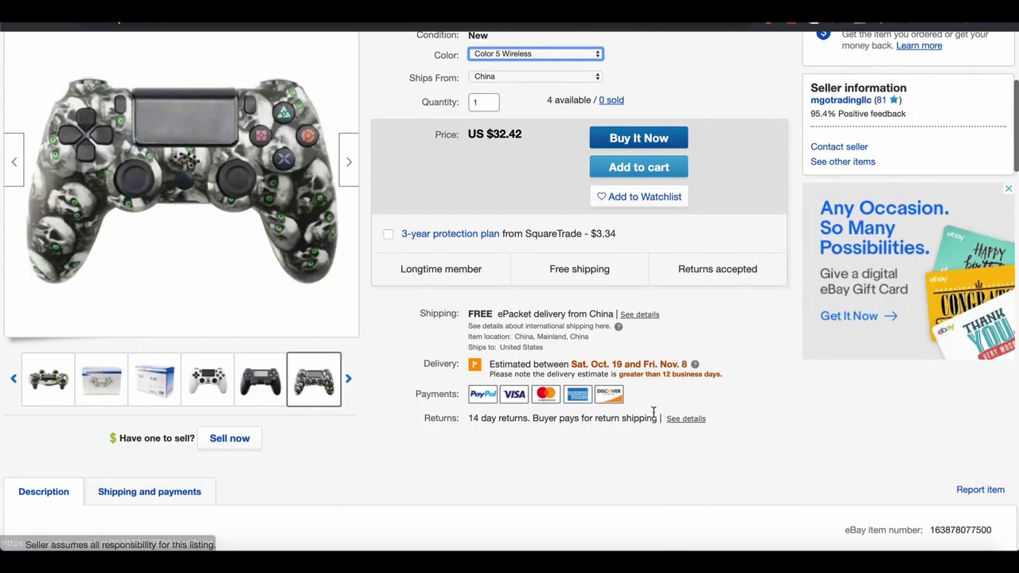
drag(417, 316, 665, 318)
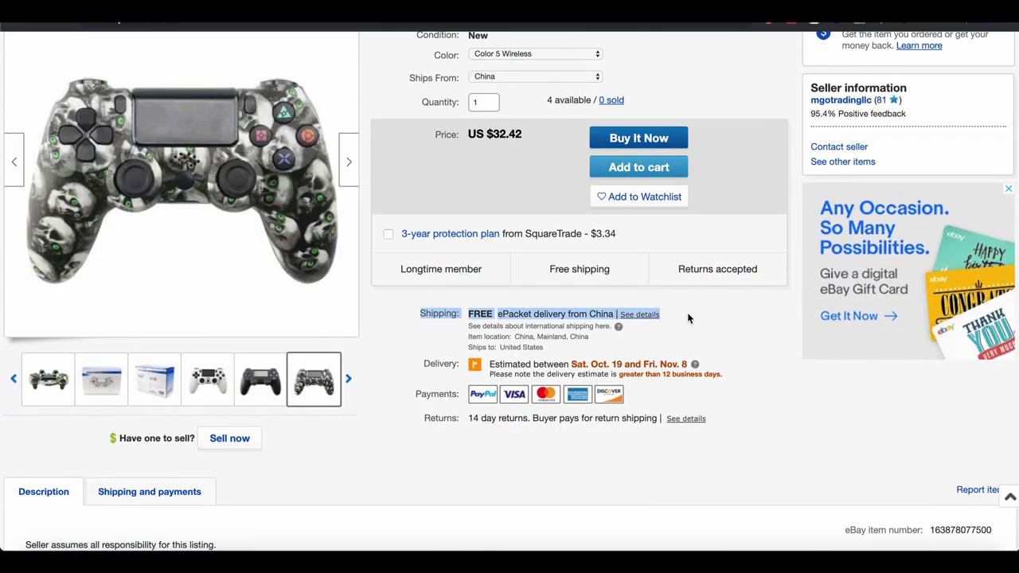
scroll(698, 326, down, 1)
click(693, 378)
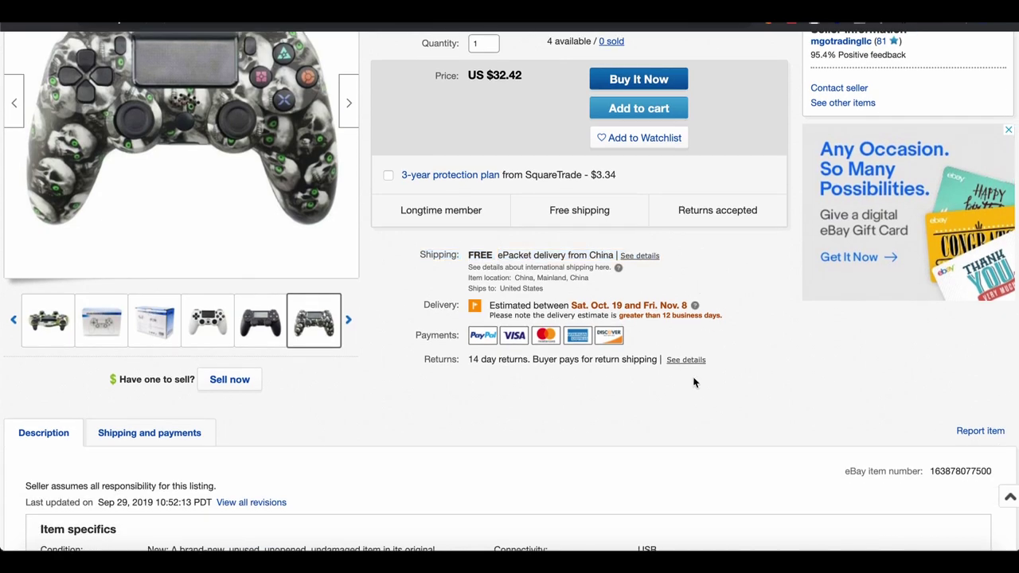
Review the joystick listing's item specifics and full description template, including shipping, return and feedback sections, and return to the page start
scroll(694, 381, down, 3)
scroll(693, 383, down, 3)
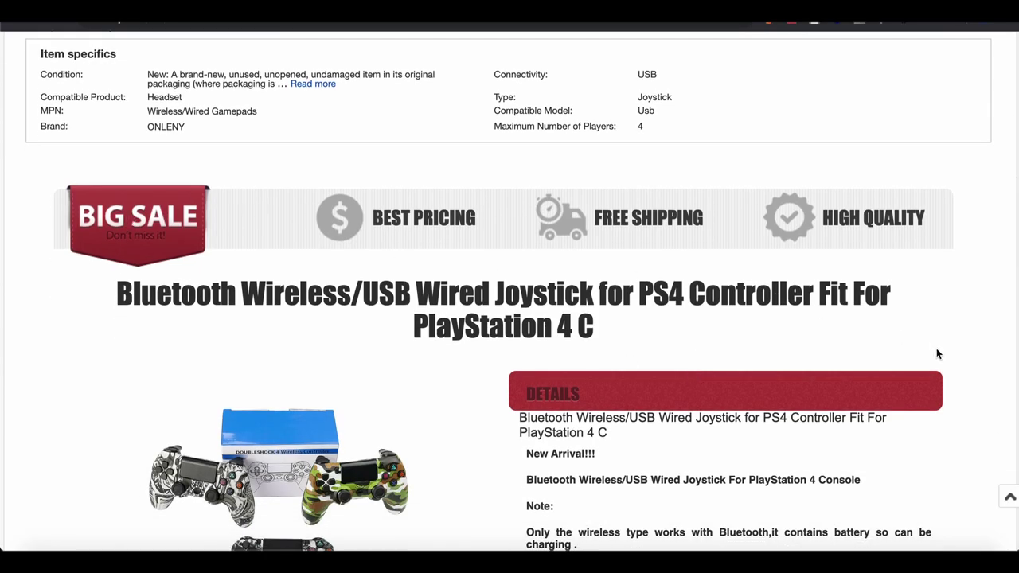
scroll(990, 362, down, 4)
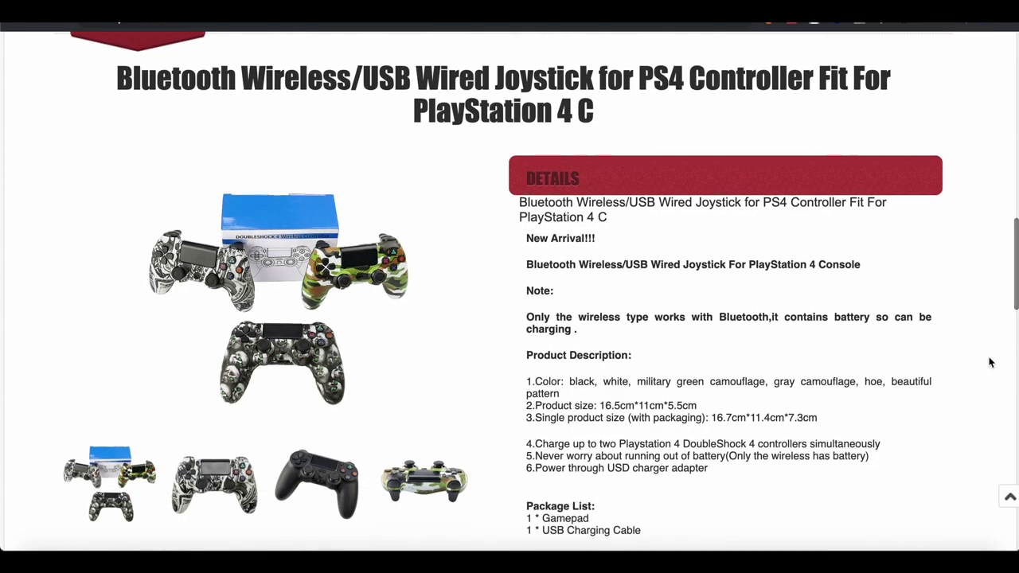
scroll(990, 362, down, 3)
scroll(990, 362, down, 5)
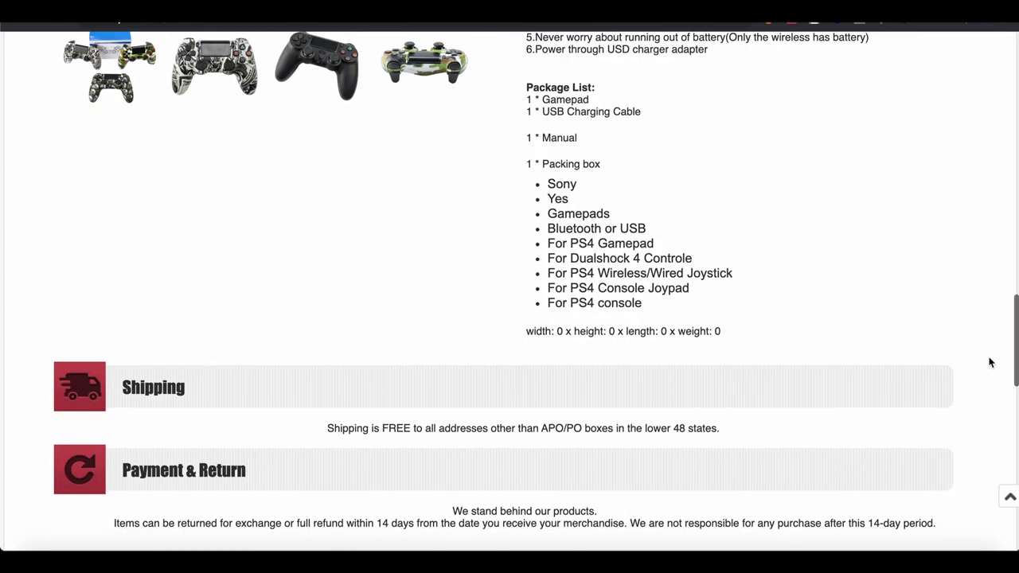
scroll(991, 362, down, 5)
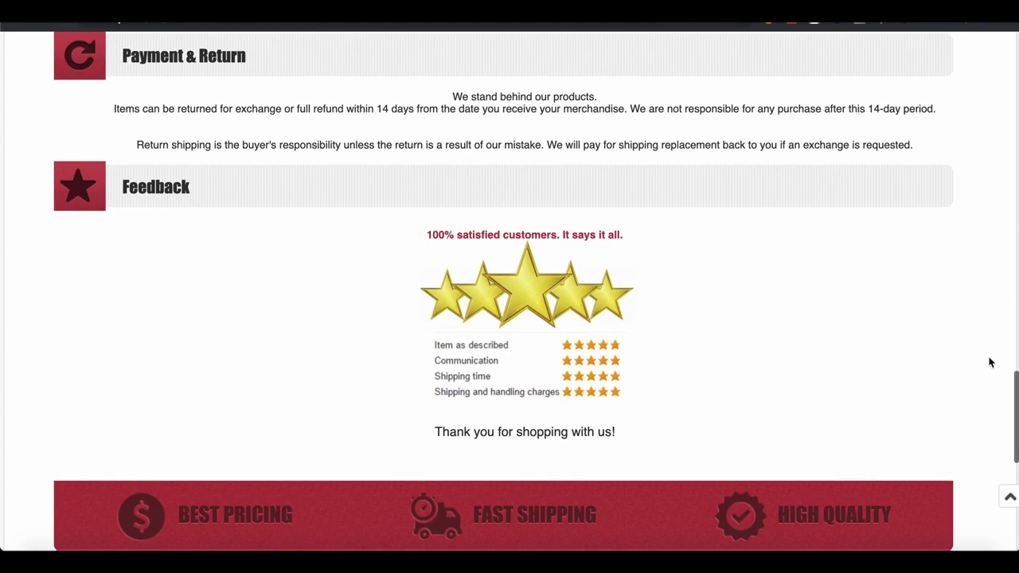
scroll(991, 362, down, 2)
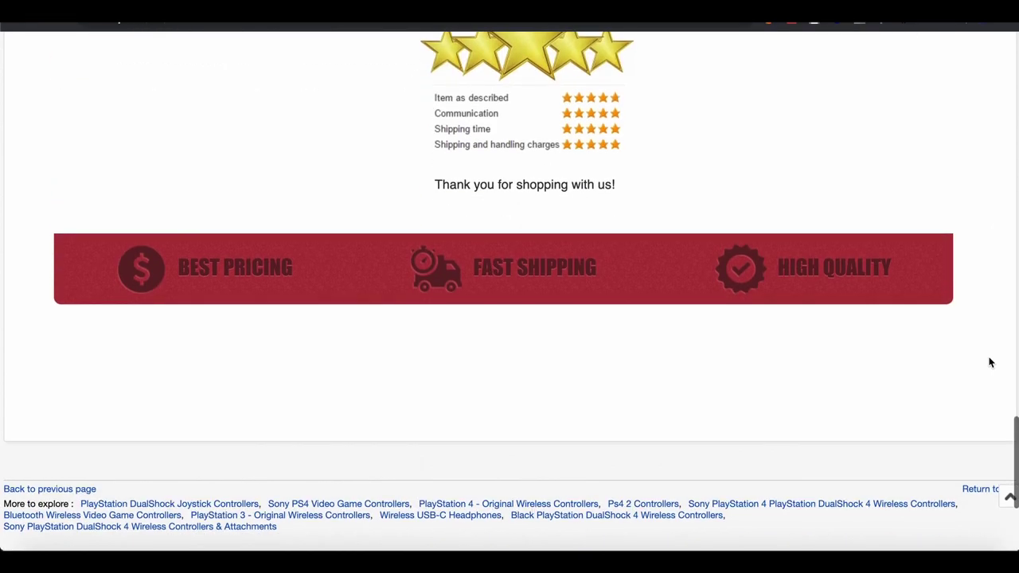
scroll(990, 362, down, 2)
scroll(990, 362, up, 15)
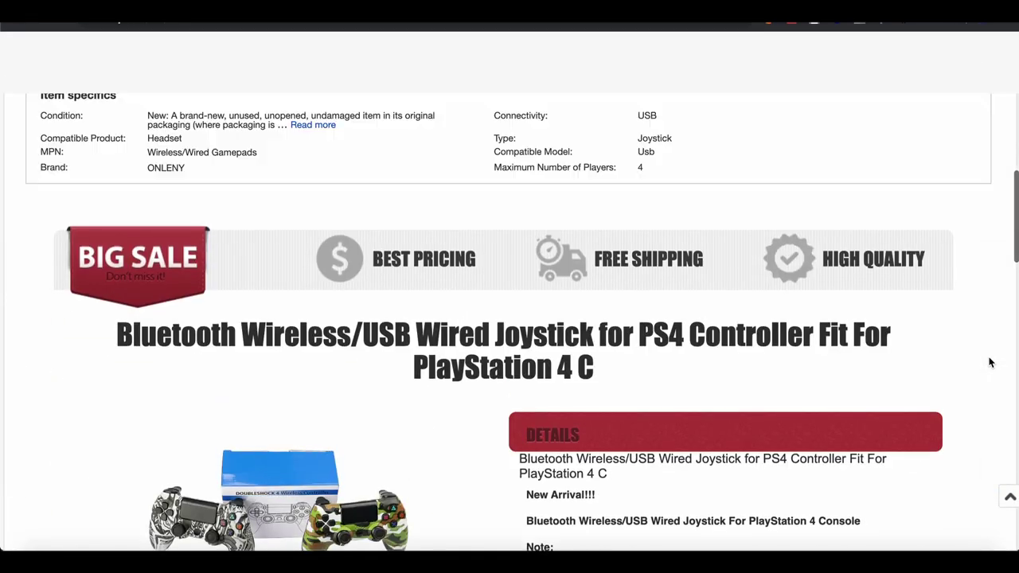
scroll(990, 362, up, 10)
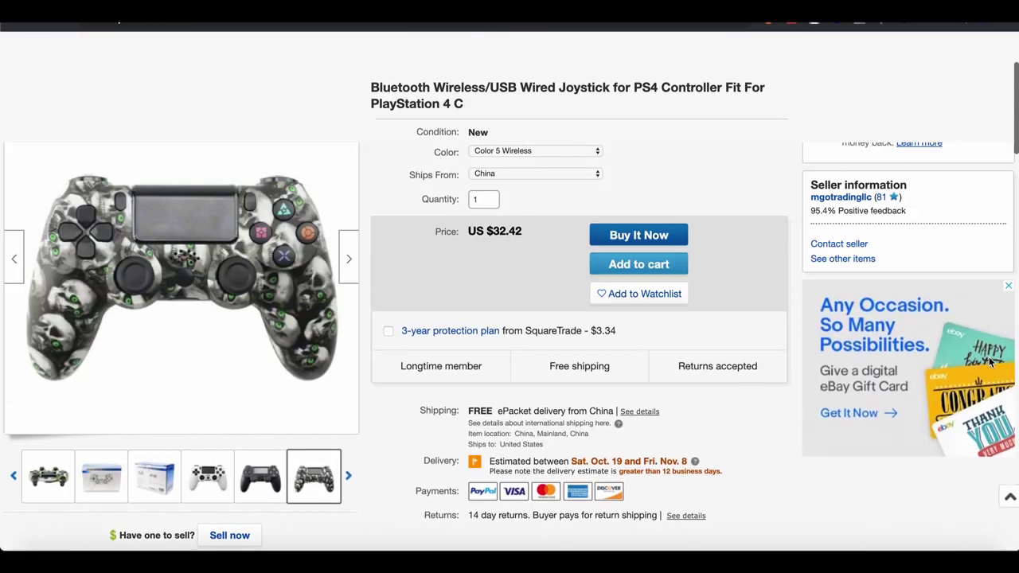
scroll(990, 362, up, 1)
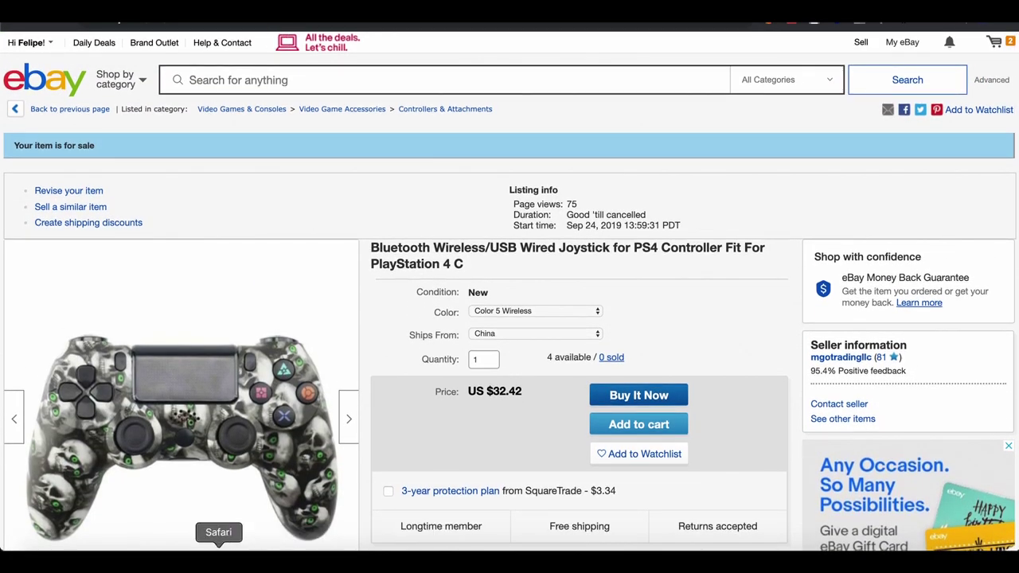
Switch to the DSM Tool dashboard and review the account details, published and monitored items, last monitor changes and eBay feedback
click(218, 561)
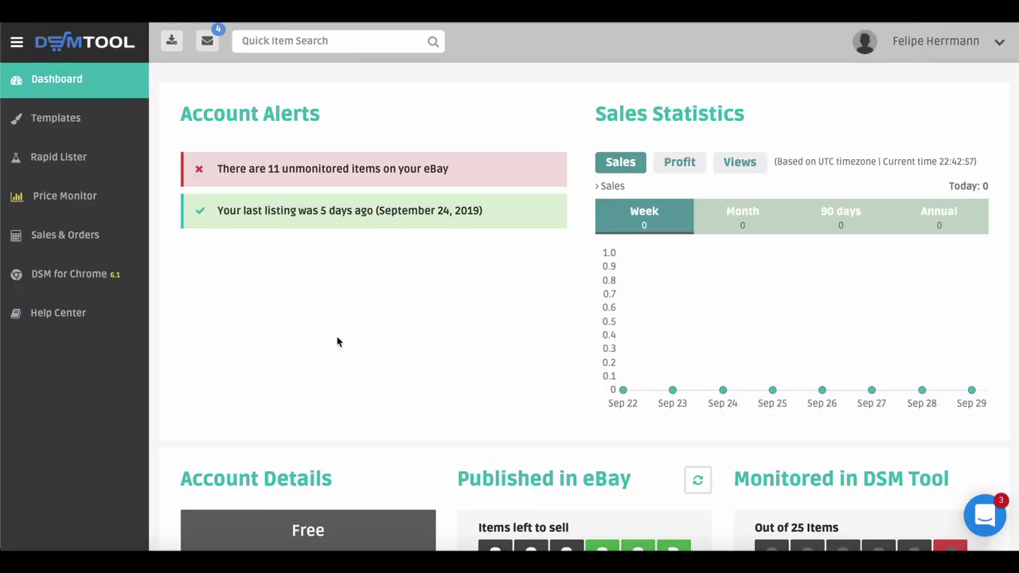
scroll(337, 342, down, 5)
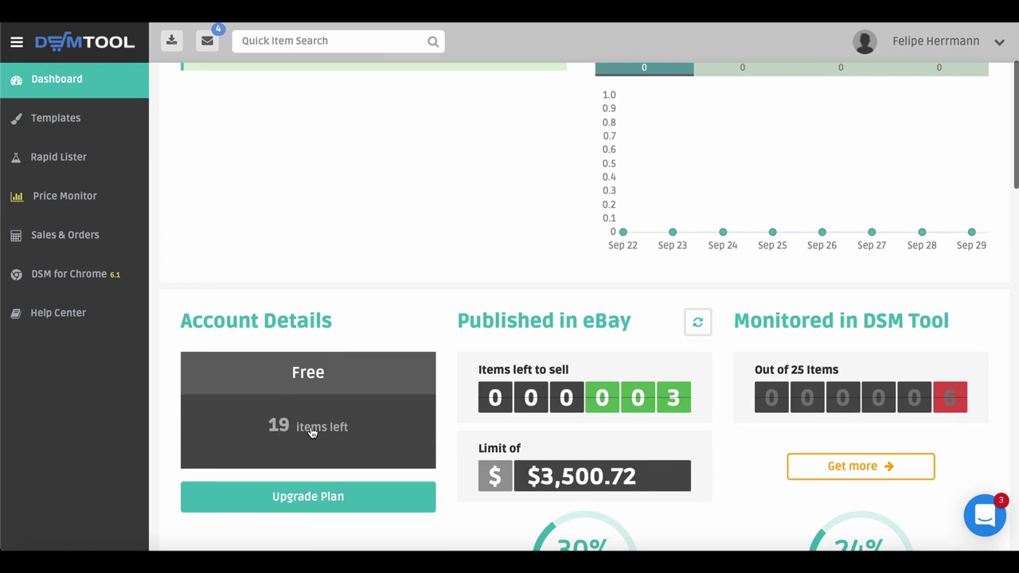
scroll(444, 362, down, 2)
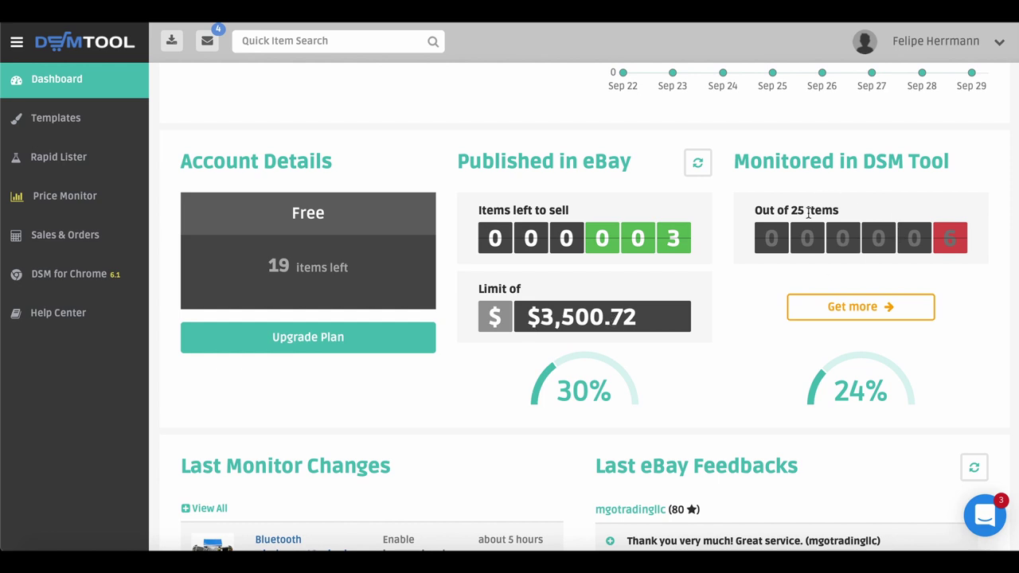
scroll(497, 426, down, 5)
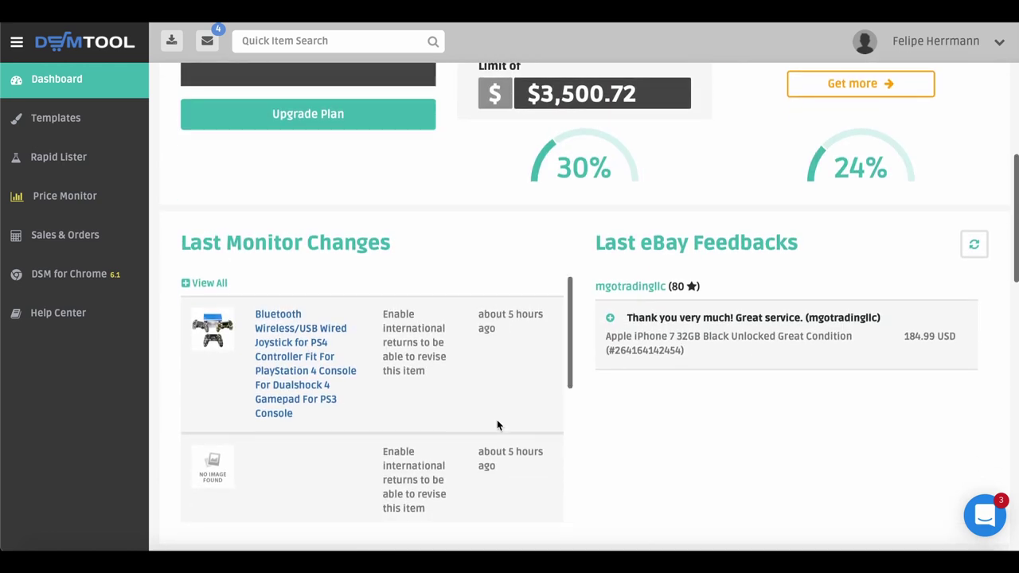
scroll(411, 390, up, 1)
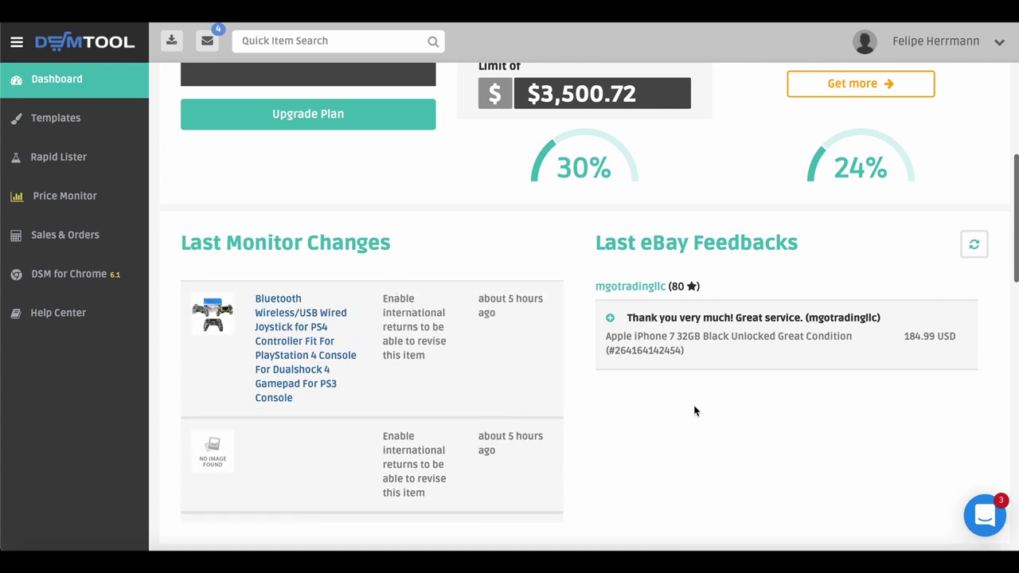
scroll(601, 231, up, 7)
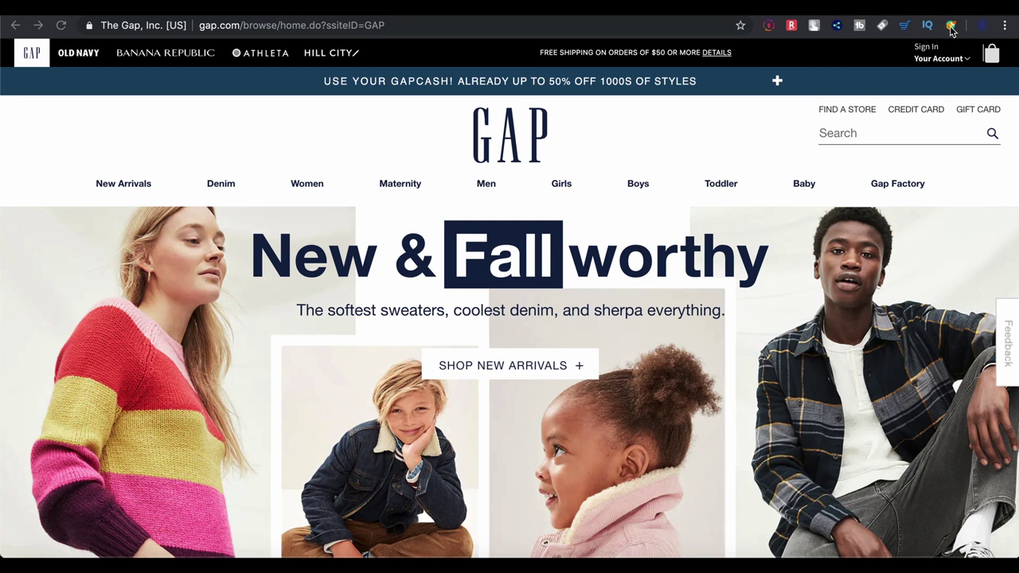
Open the Gap Factory store from the Gap site and dismiss the email sign-up offer
click(889, 189)
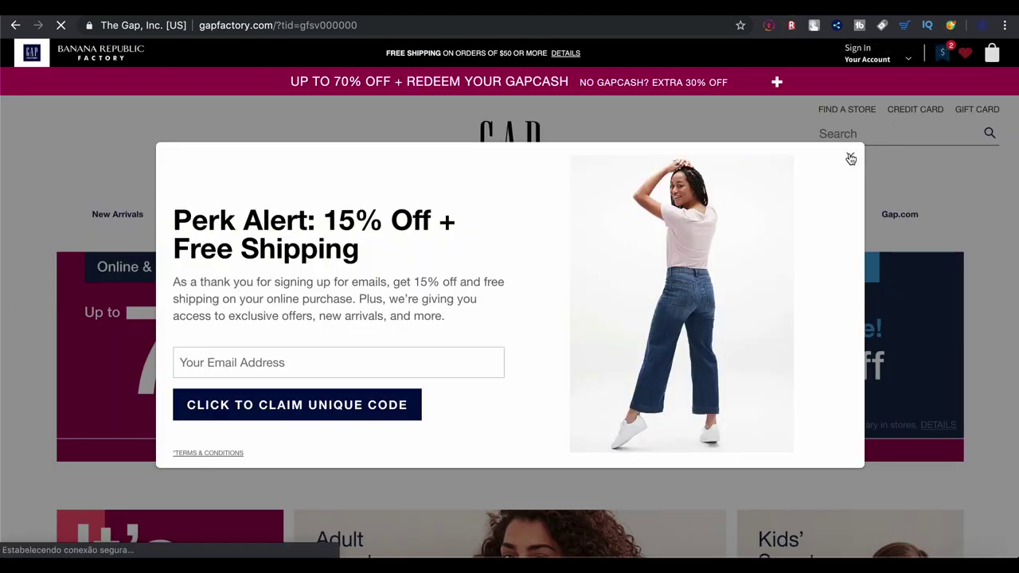
click(850, 156)
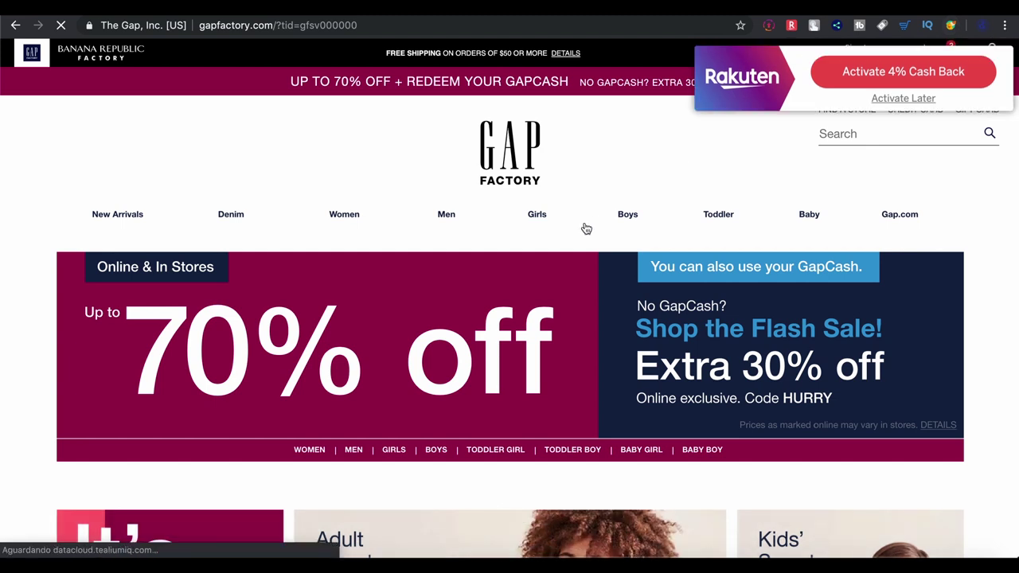